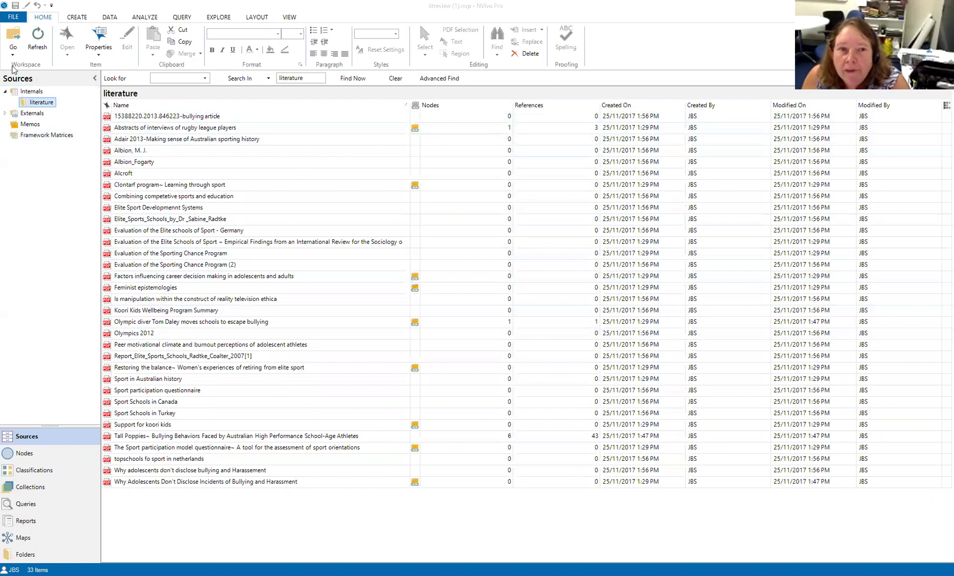
- Create a new mind map named Bullying and label its central idea Bullying
{"action": "left_click", "coordinate": [40, 103]}
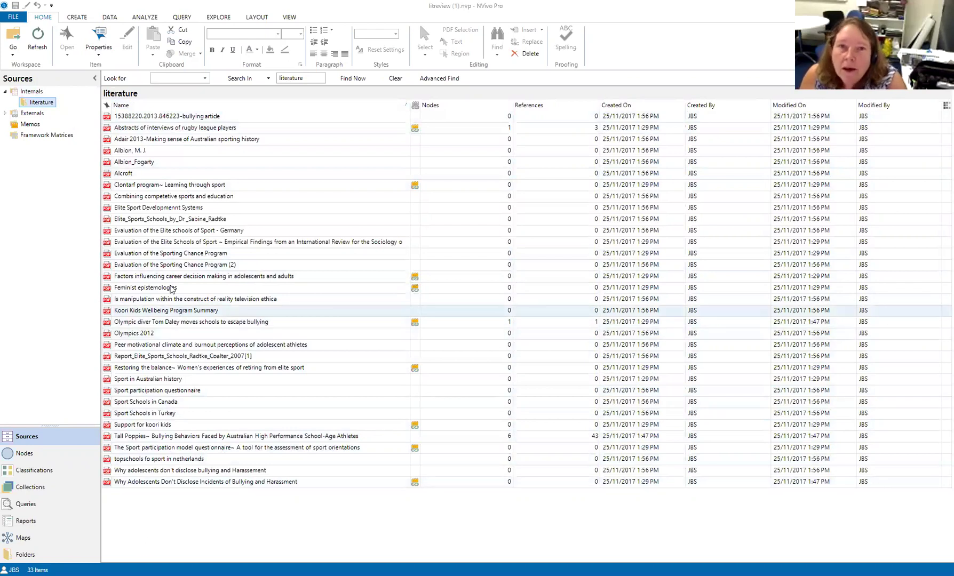
{"action": "left_click", "coordinate": [218, 17]}
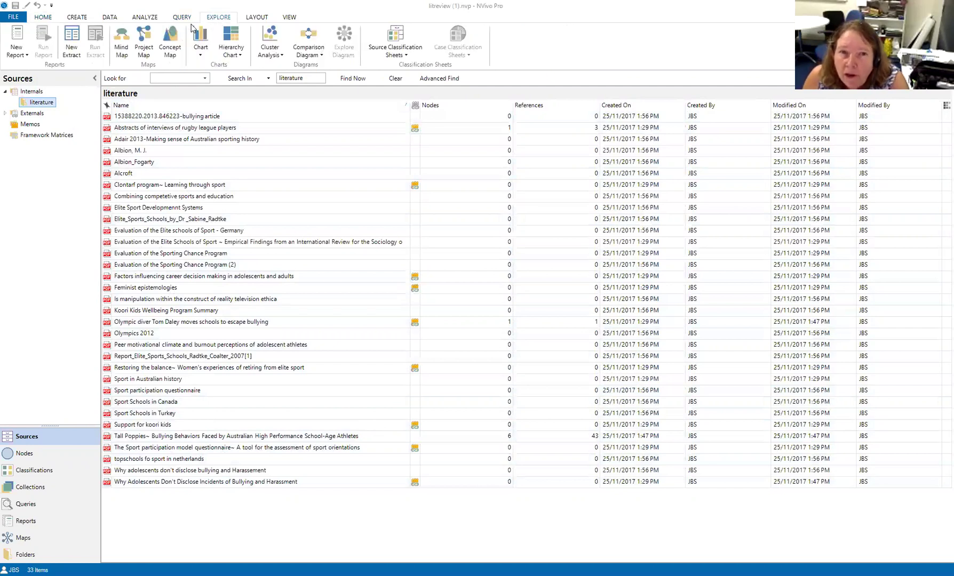
{"action": "left_click", "coordinate": [122, 49]}
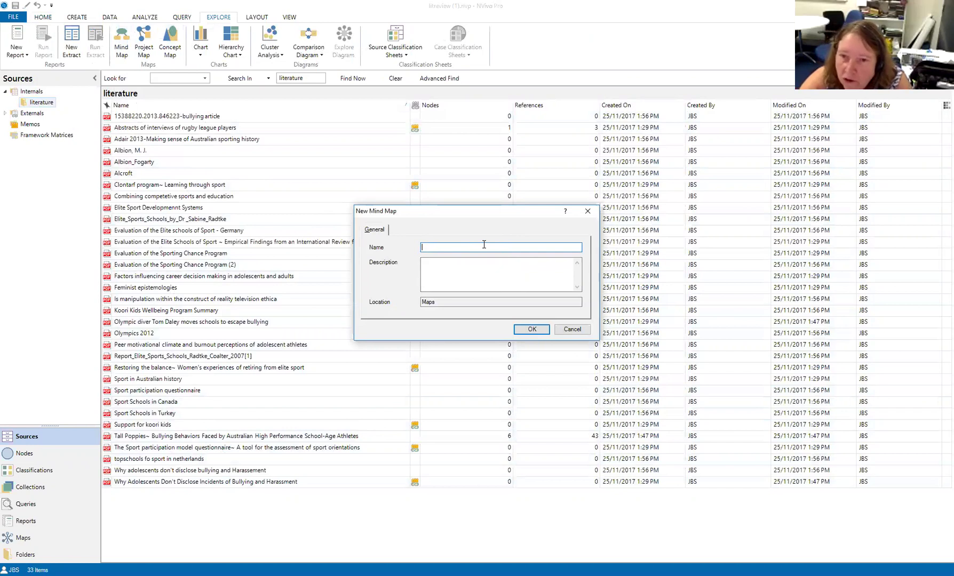
{"action": "type", "text": "Bullying"}
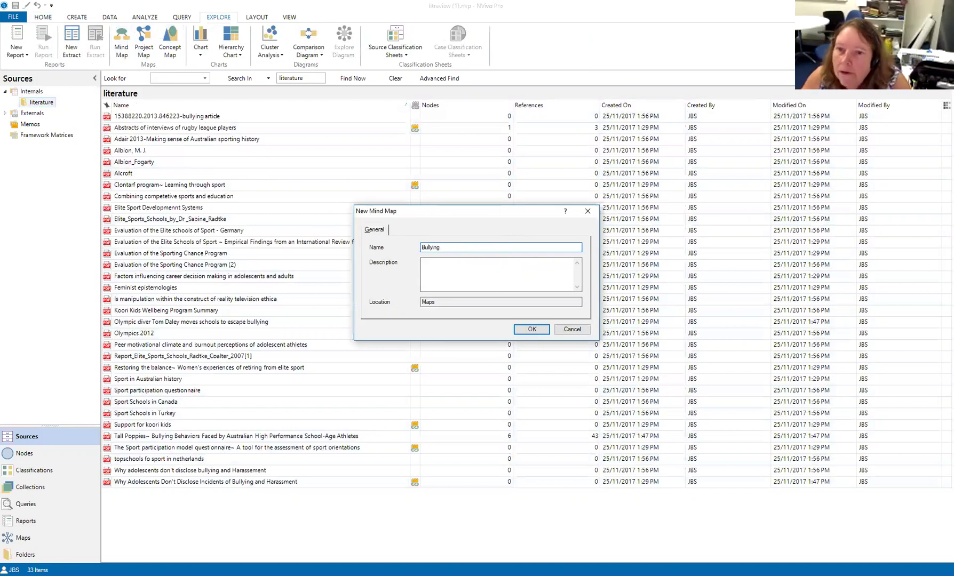
{"action": "left_click", "coordinate": [545, 331]}
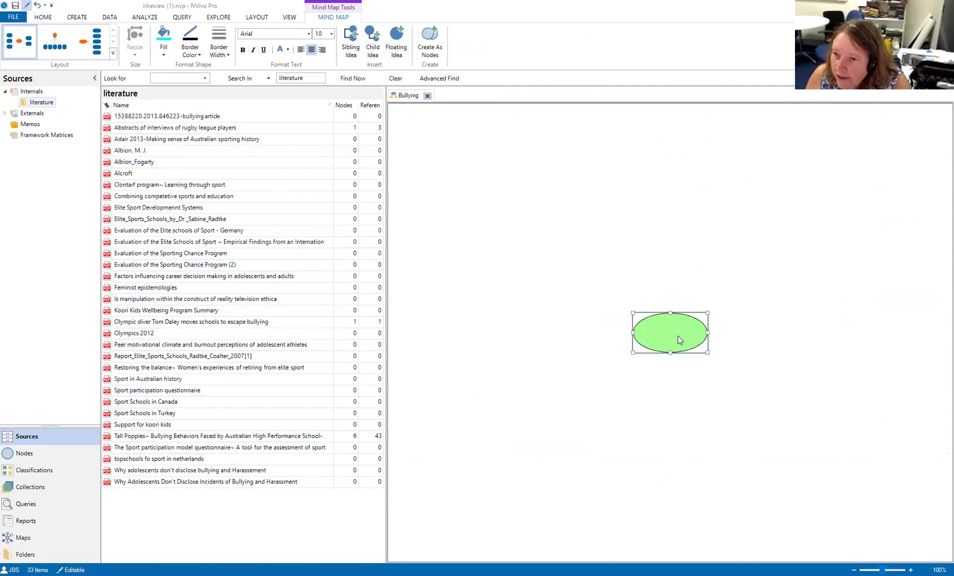
{"action": "type", "text": "B"}
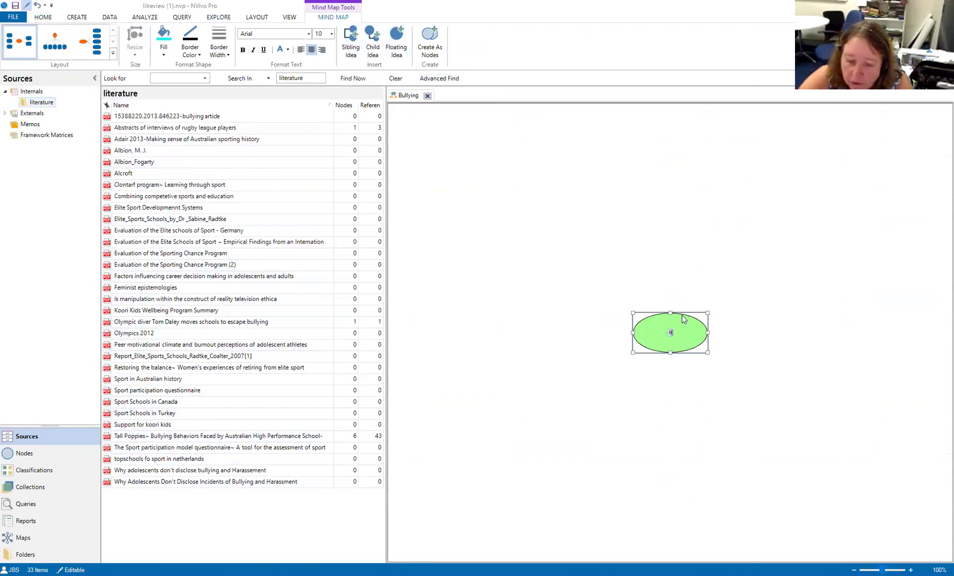
{"action": "type", "text": "ullying"}
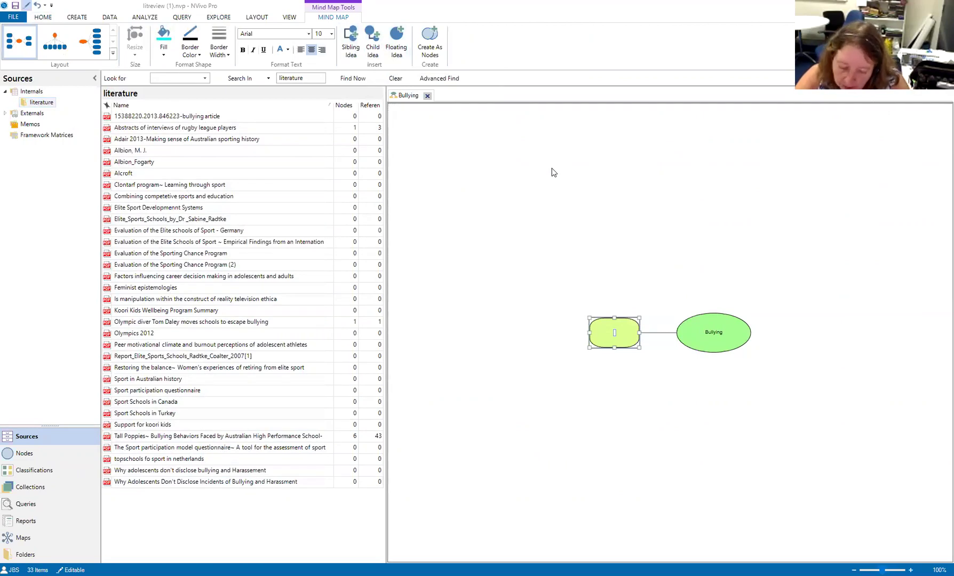
- Add two ideas named Physical and Verbal, each branching from the central Bullying idea
{"action": "type", "text": "Physical"}
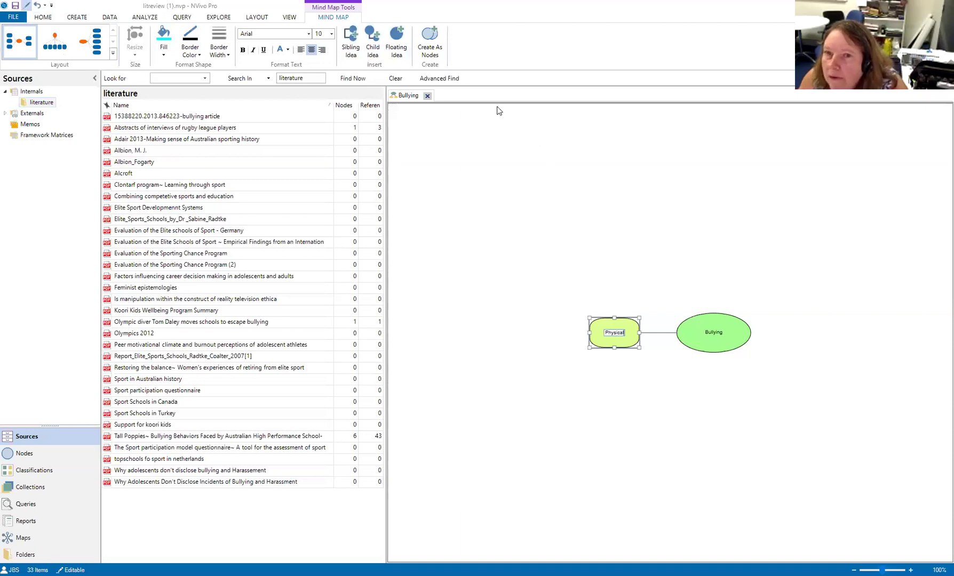
{"action": "left_click", "coordinate": [350, 43]}
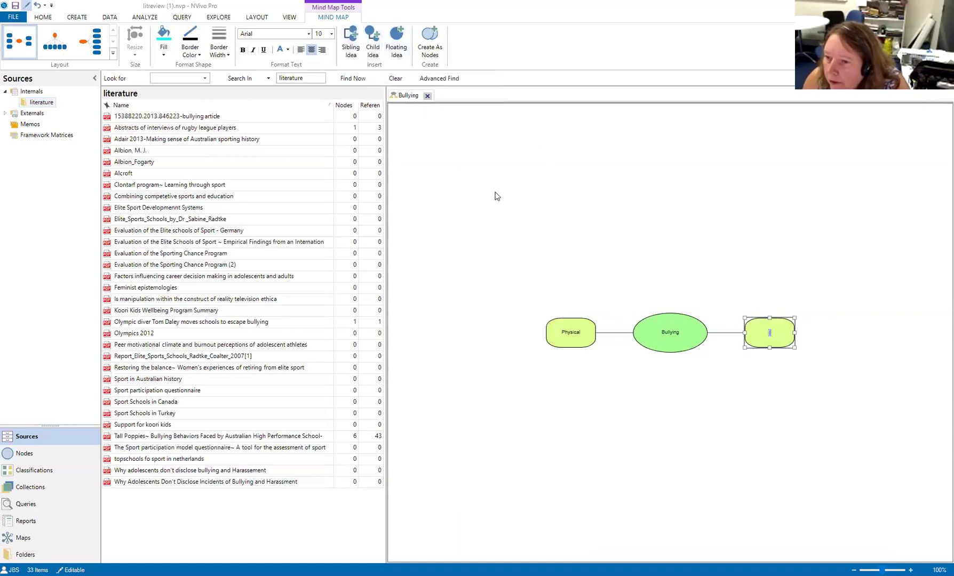
{"action": "type", "text": "Verbal"}
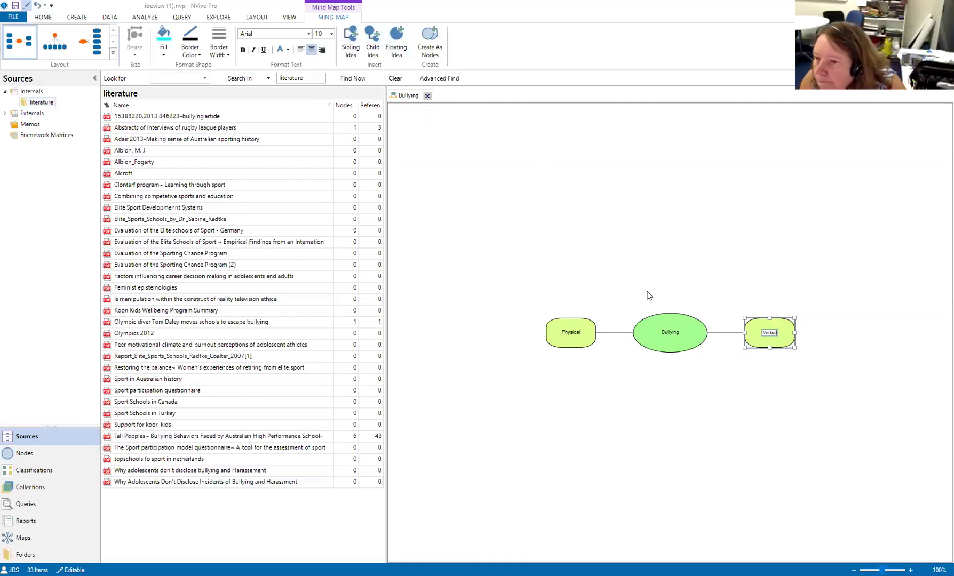
- Add a third idea named Tall Poppy Syndrome branching from the central Bullying idea
{"action": "left_click", "coordinate": [667, 330]}
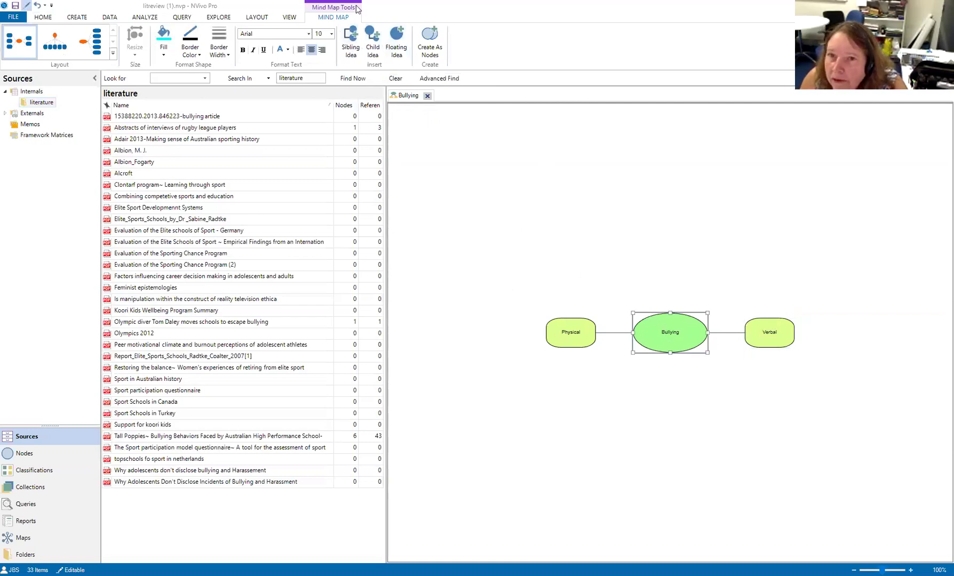
{"action": "left_click", "coordinate": [351, 40]}
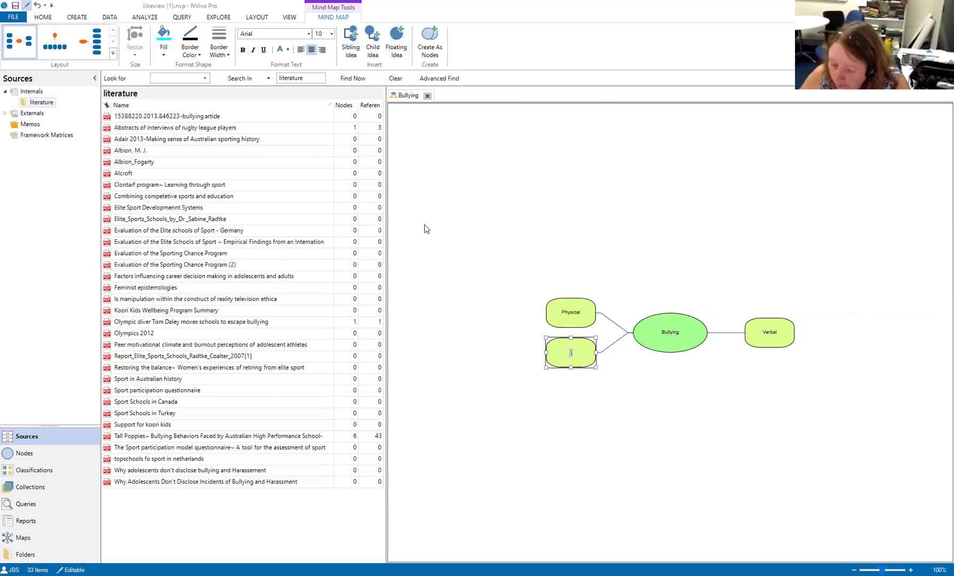
{"action": "type", "text": "T"}
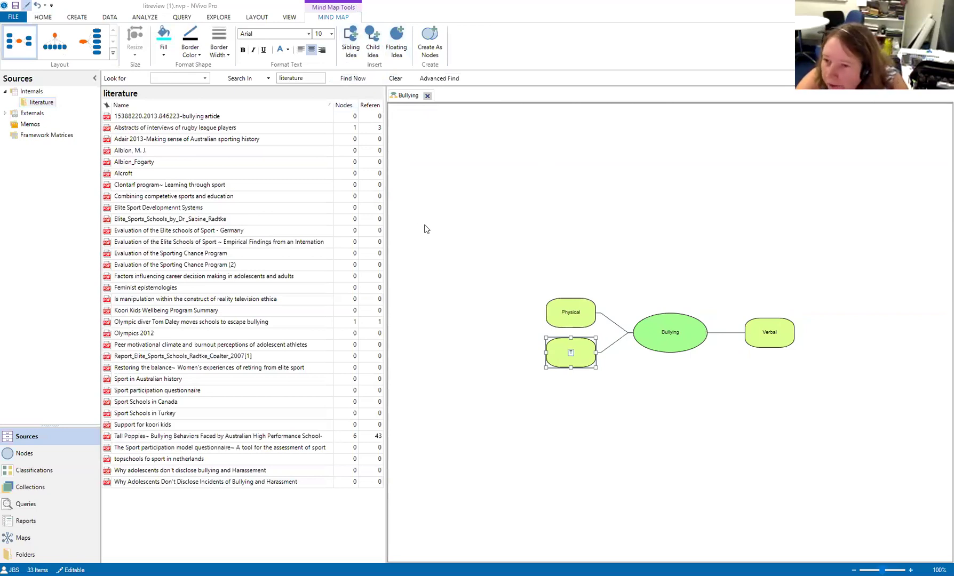
{"action": "type", "text": "all"}
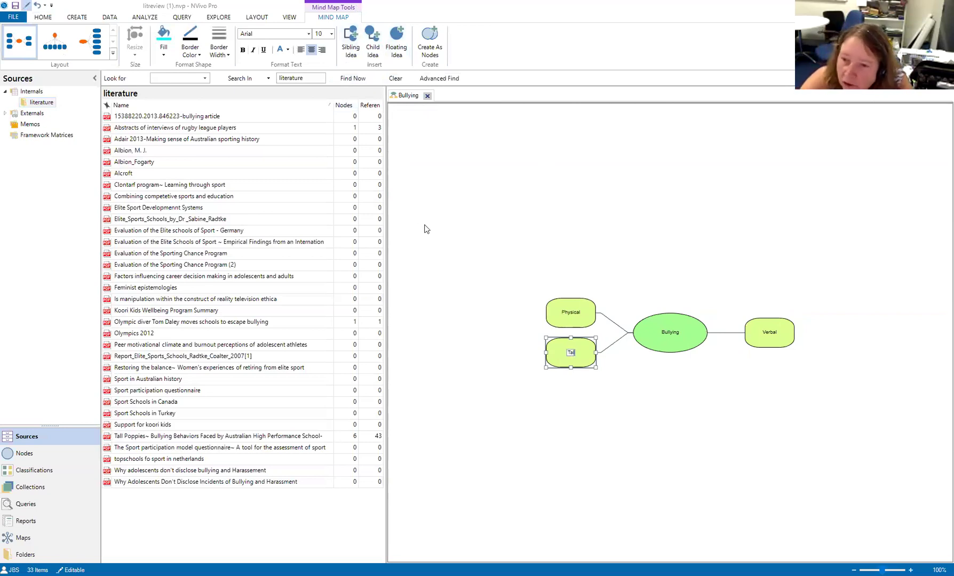
{"action": "type", "text": " Po"}
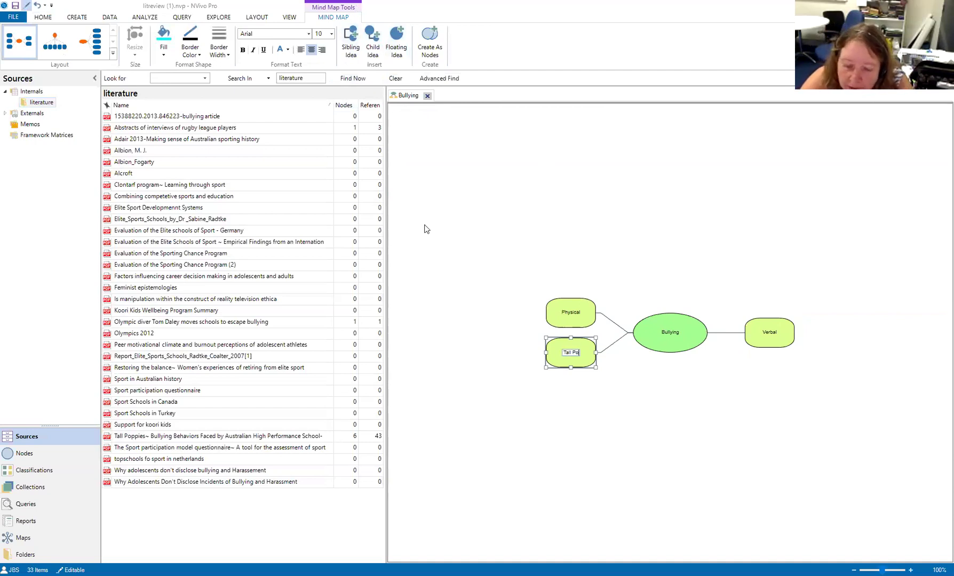
{"action": "type", "text": "ppy Syndrome"}
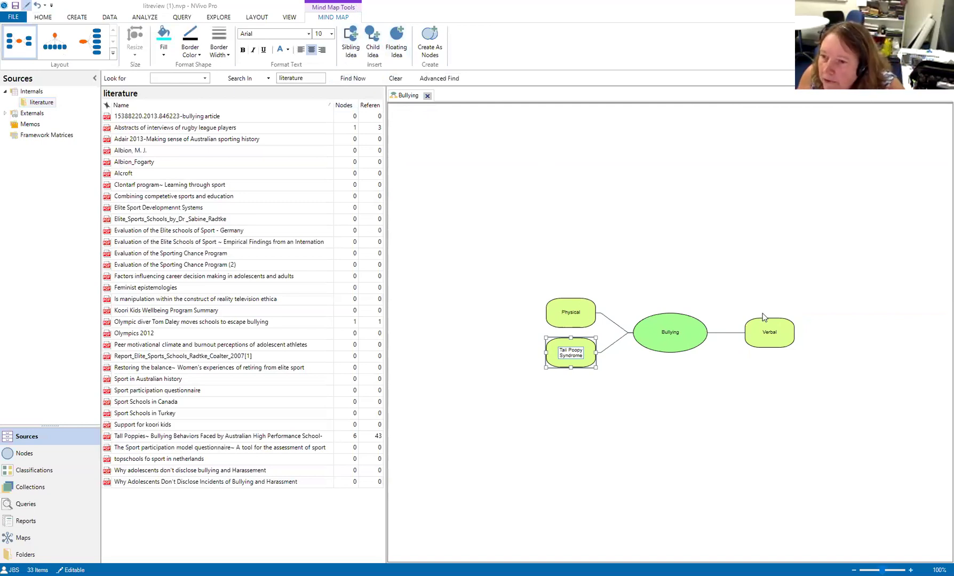
- Add a child idea named Body Language to the Physical idea
{"action": "left_click", "coordinate": [568, 310]}
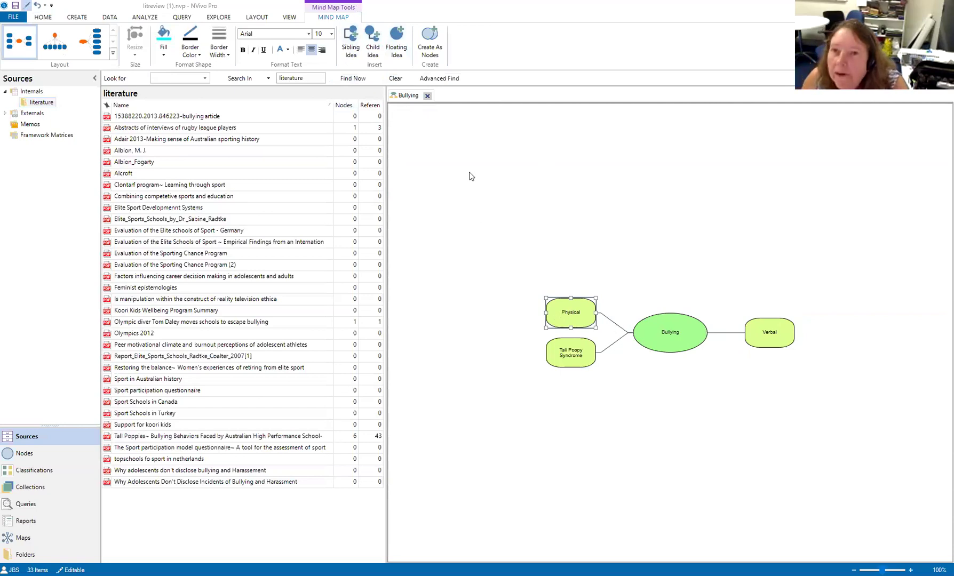
{"action": "left_click", "coordinate": [373, 43]}
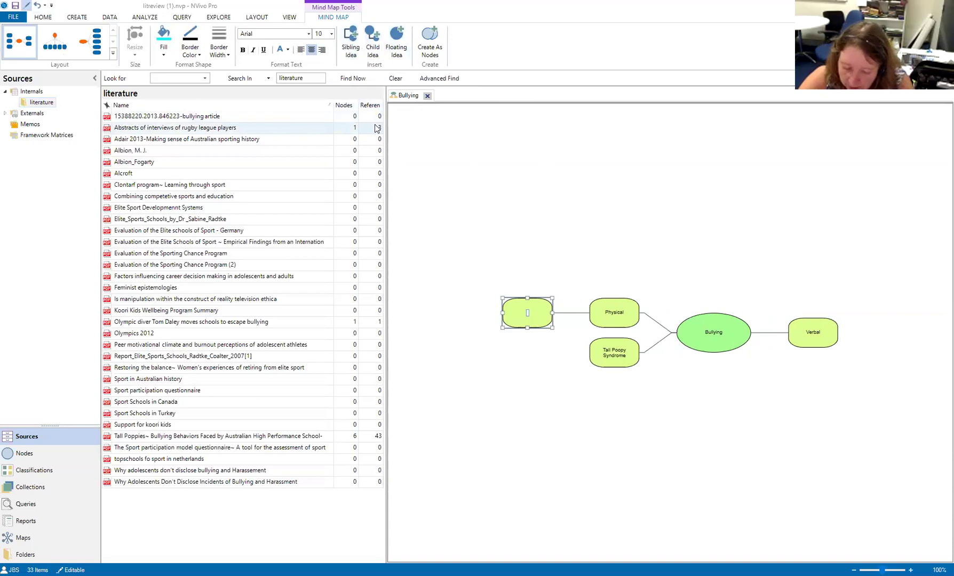
{"action": "type", "text": "Body L"}
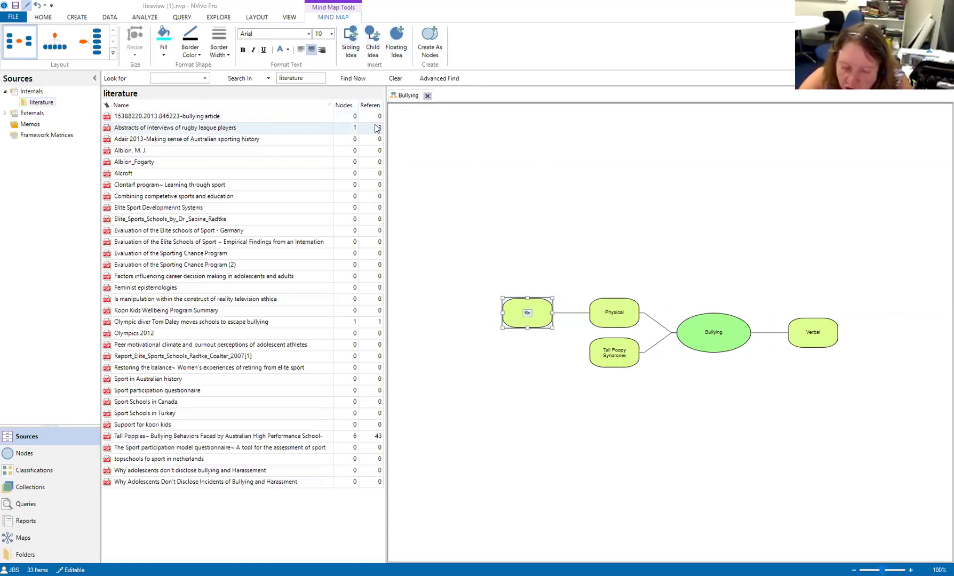
{"action": "type", "text": "anguage"}
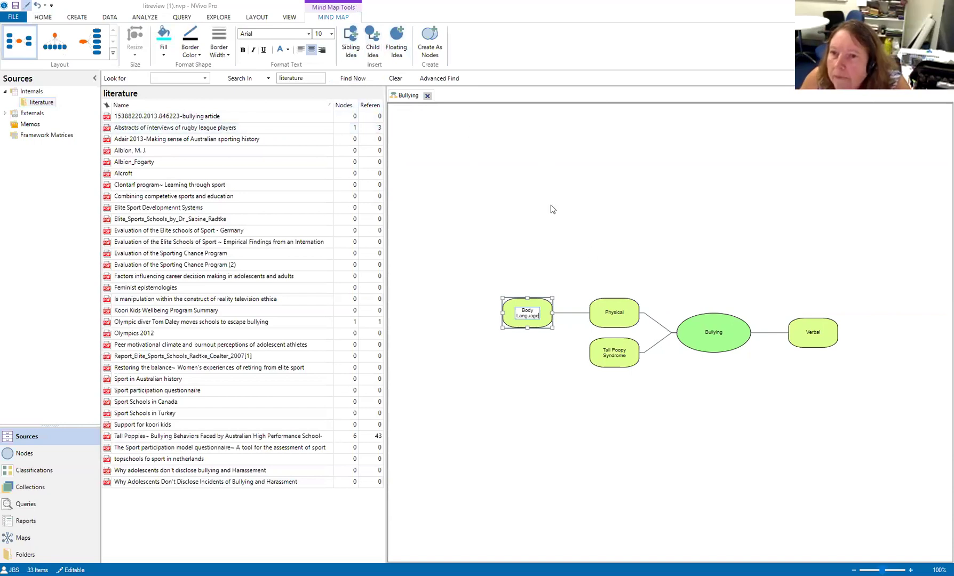
- Add two sibling ideas of Body Language under Physical, named Body Image and Strength
{"action": "left_click", "coordinate": [355, 50]}
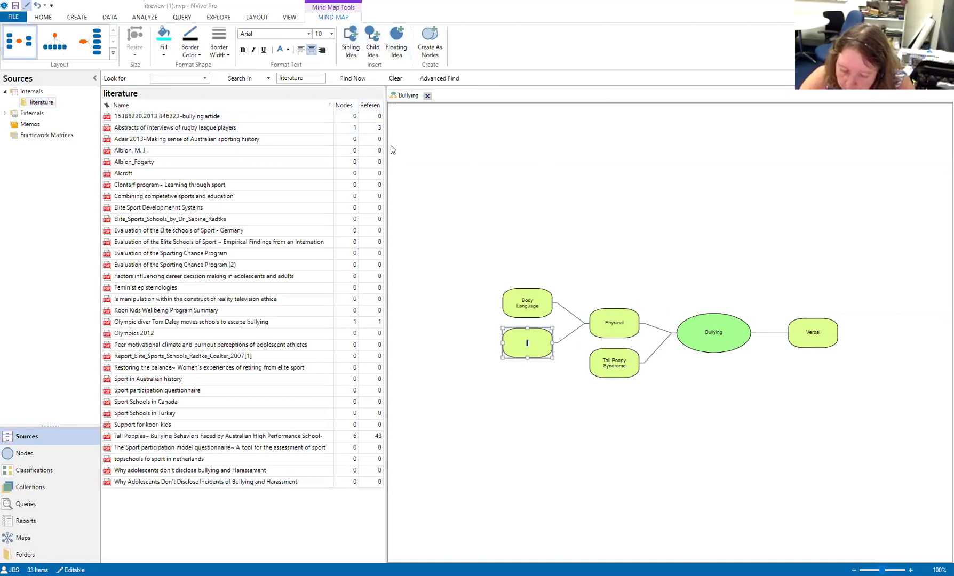
{"action": "type", "text": "Body"}
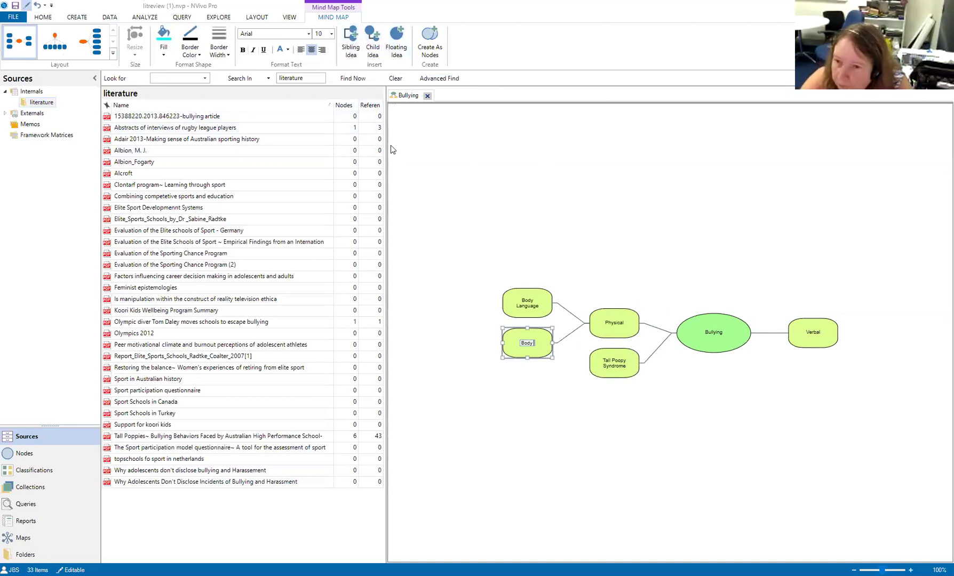
{"action": "type", "text": " Image"}
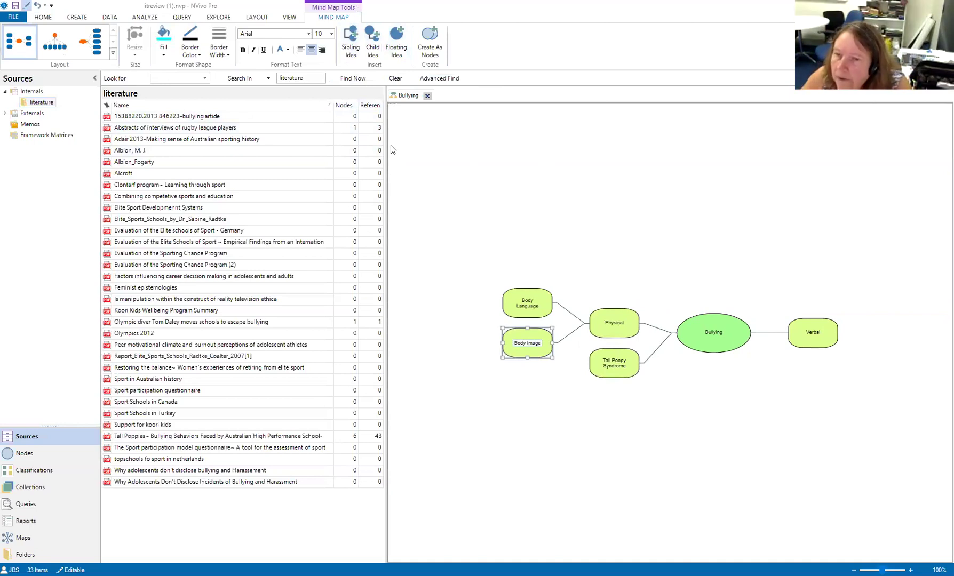
{"action": "left_click", "coordinate": [357, 53]}
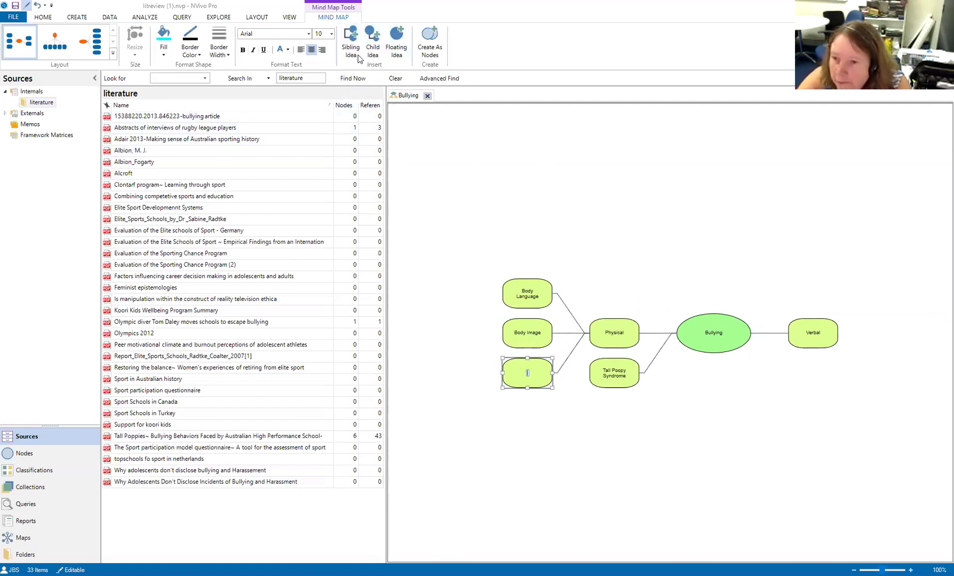
{"action": "type", "text": "Stren"}
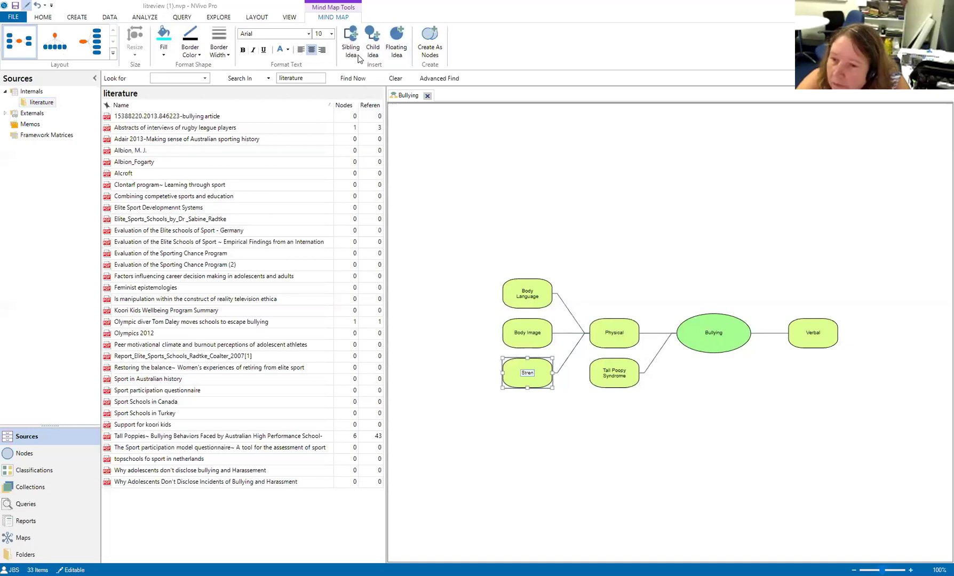
{"action": "type", "text": "gth"}
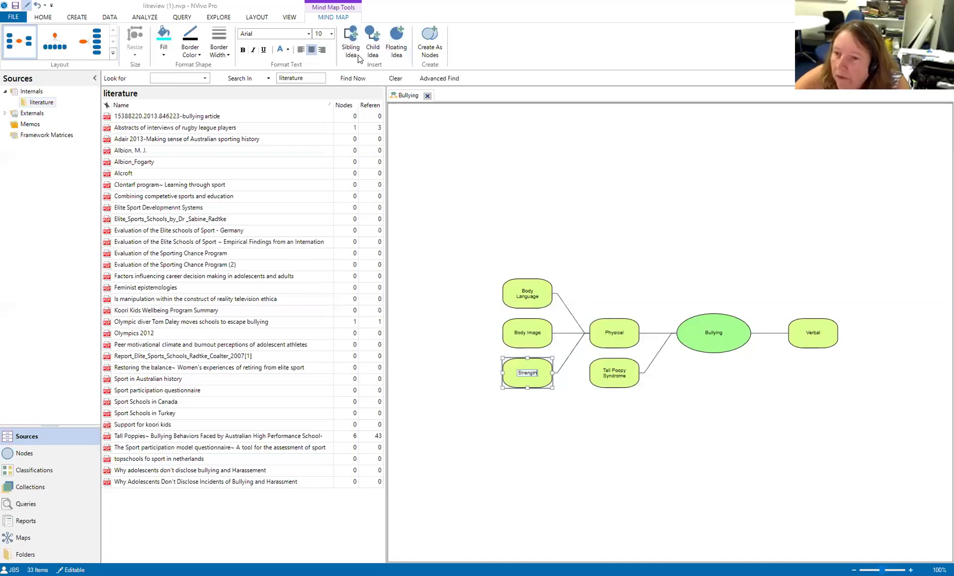
- Add a child idea named Name Calling to the Verbal idea
{"action": "left_click", "coordinate": [813, 351]}
{"action": "left_click", "coordinate": [808, 340]}
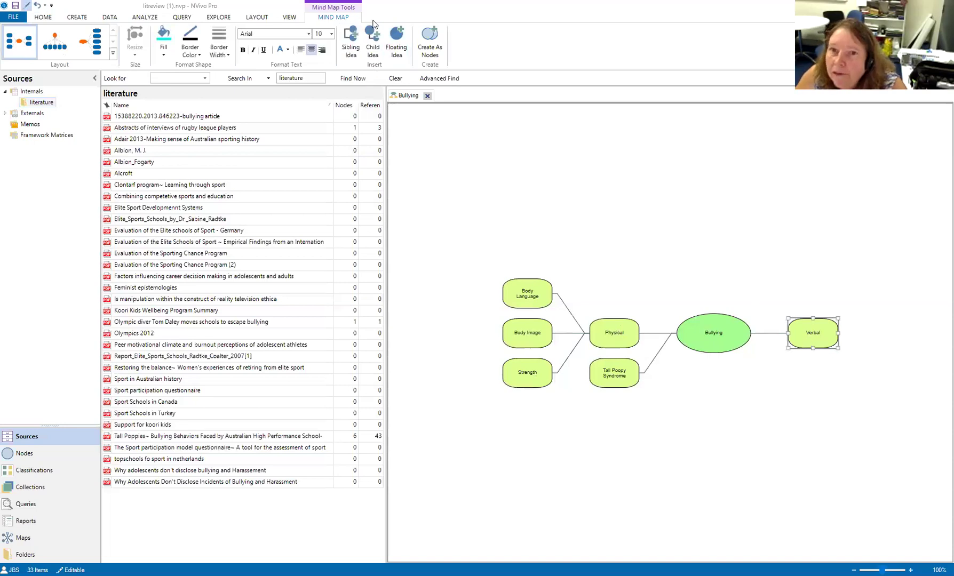
{"action": "left_click", "coordinate": [372, 38]}
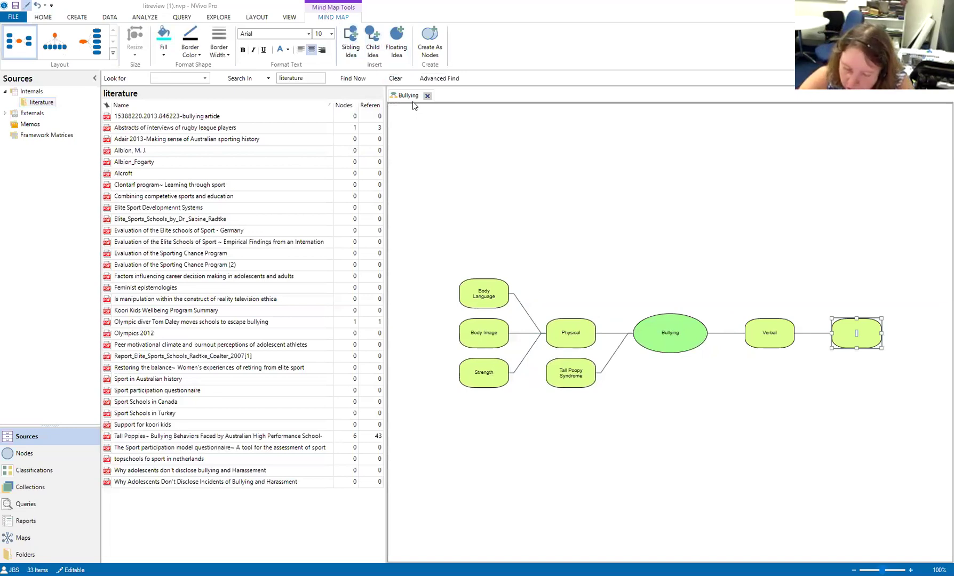
{"action": "type", "text": "Name Ca"}
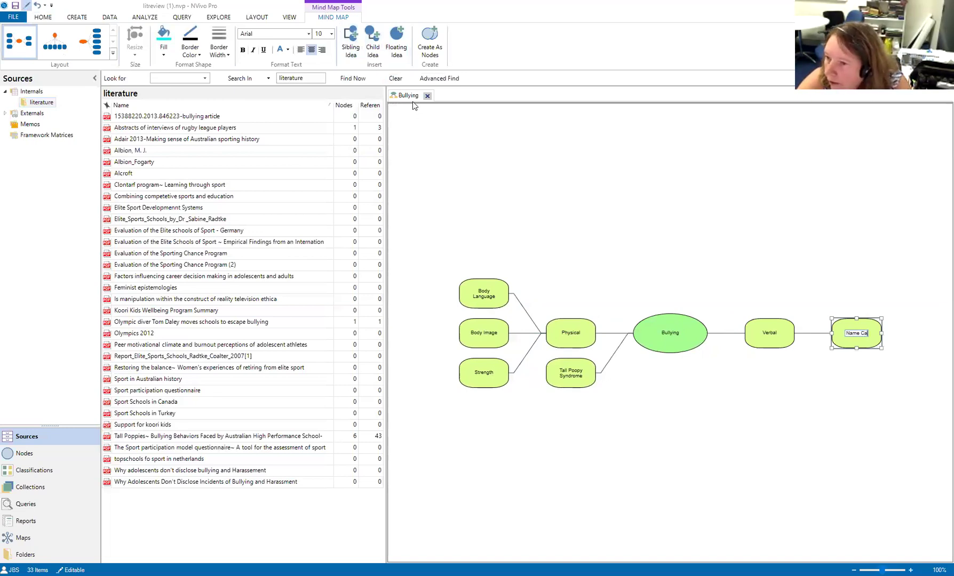
{"action": "type", "text": "lling"}
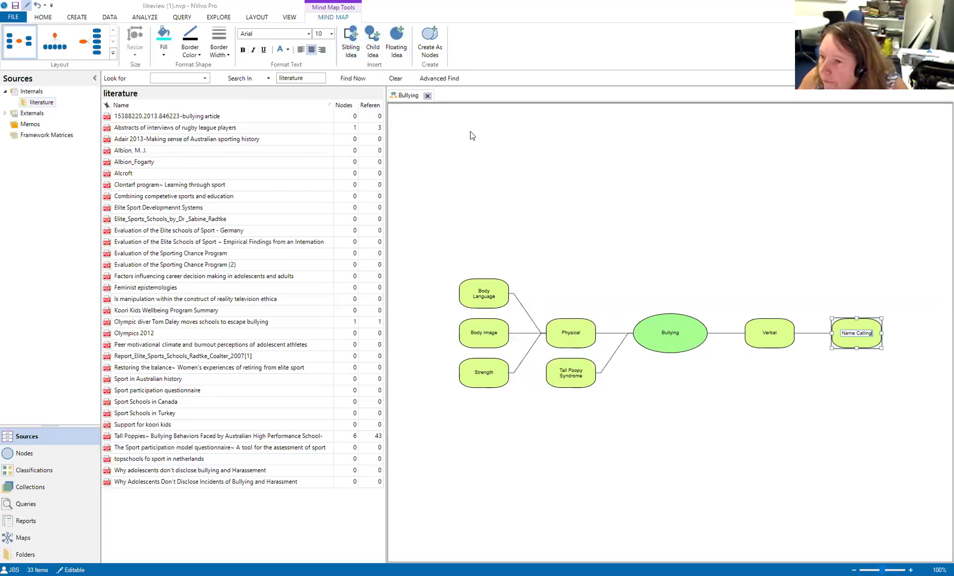
- Add a sibling idea of Name Calling under Verbal, named Teasing
{"action": "left_click", "coordinate": [369, 42]}
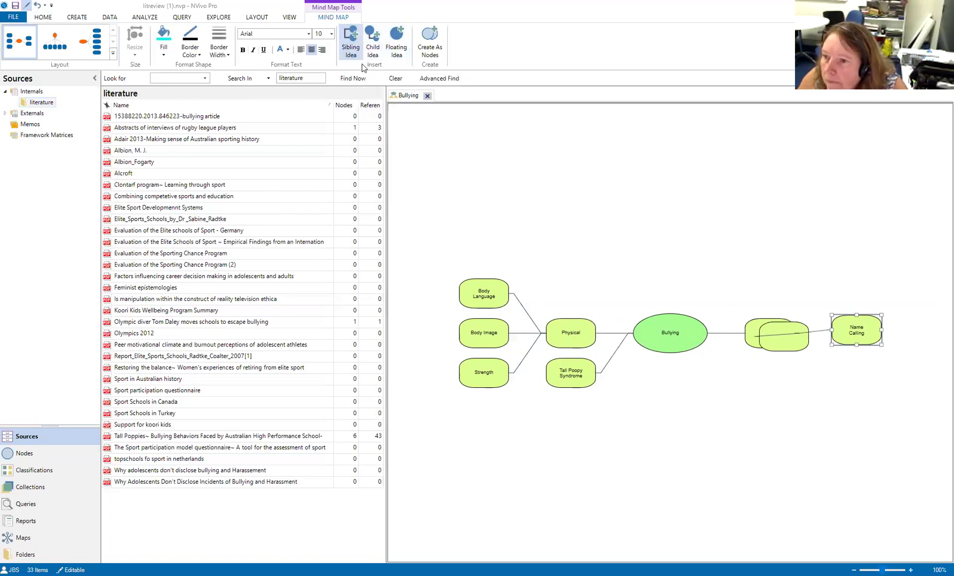
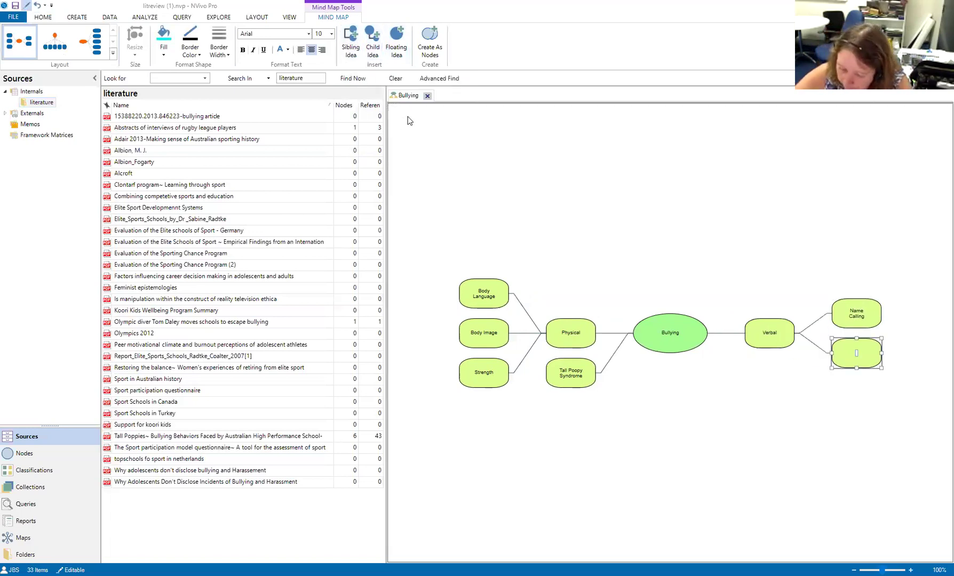
{"action": "type", "text": "Teasin"}
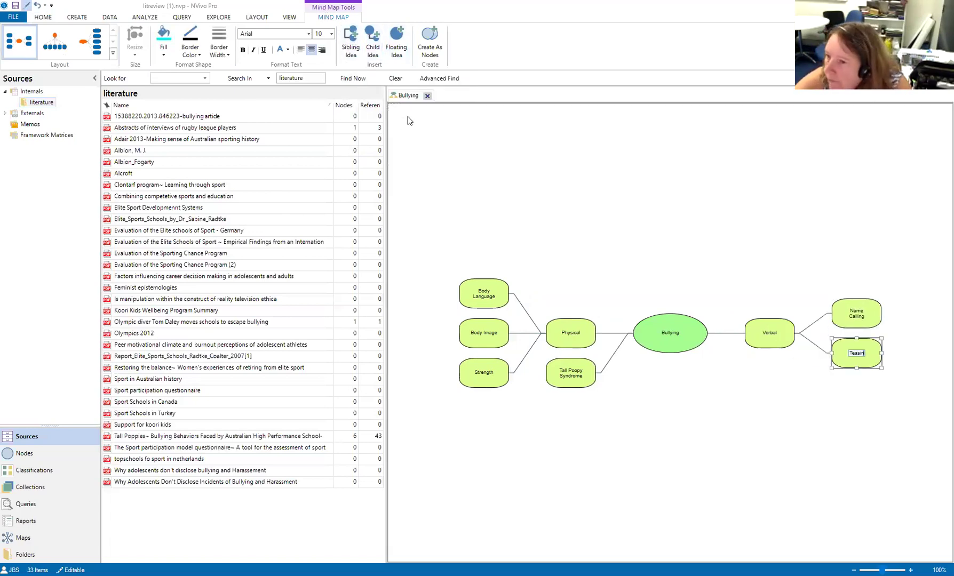
{"action": "type", "text": "g"}
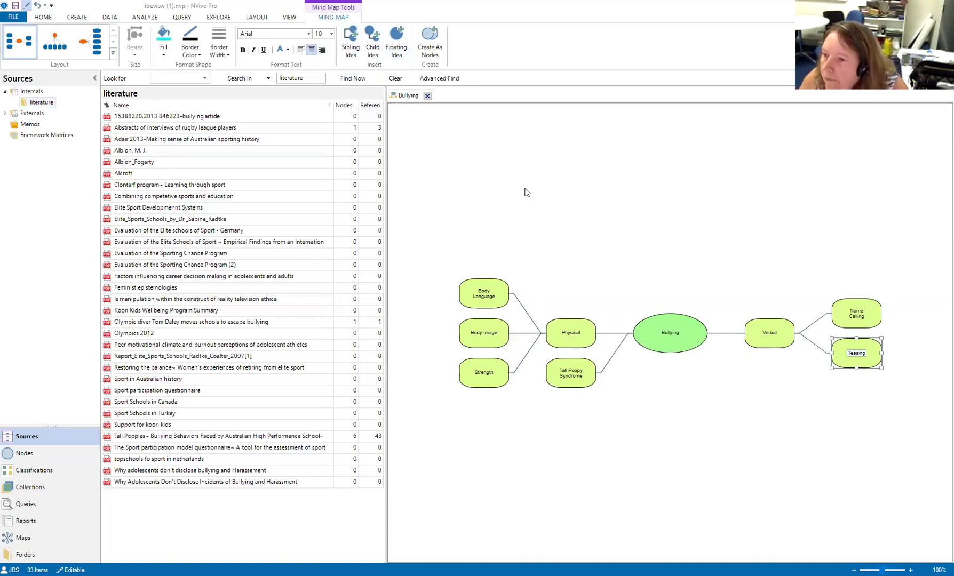
- Add a sibling idea of Teasing under Verbal, named Mean Words
{"action": "left_click", "coordinate": [355, 53]}
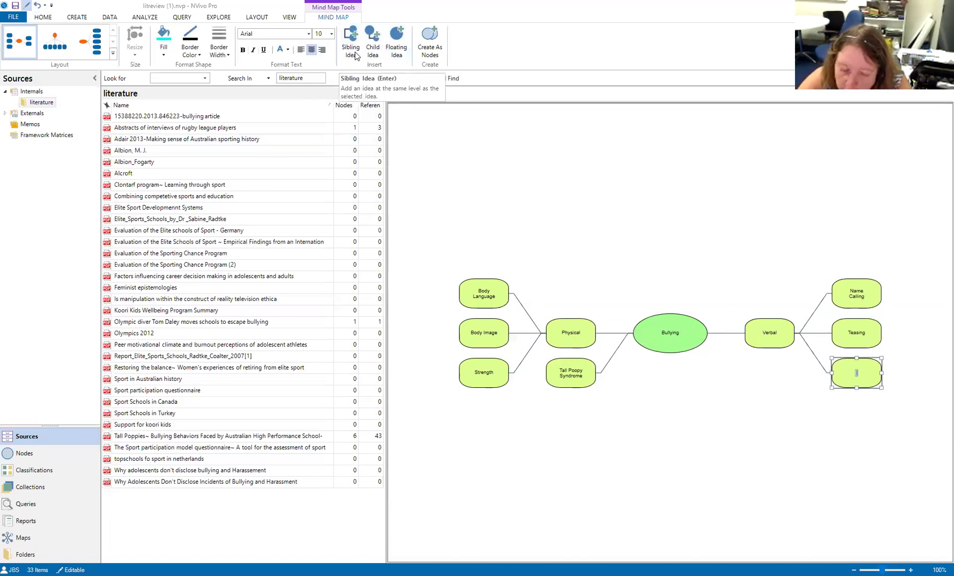
{"action": "type", "text": "Man"}
{"action": "key", "text": "BackSpace"}
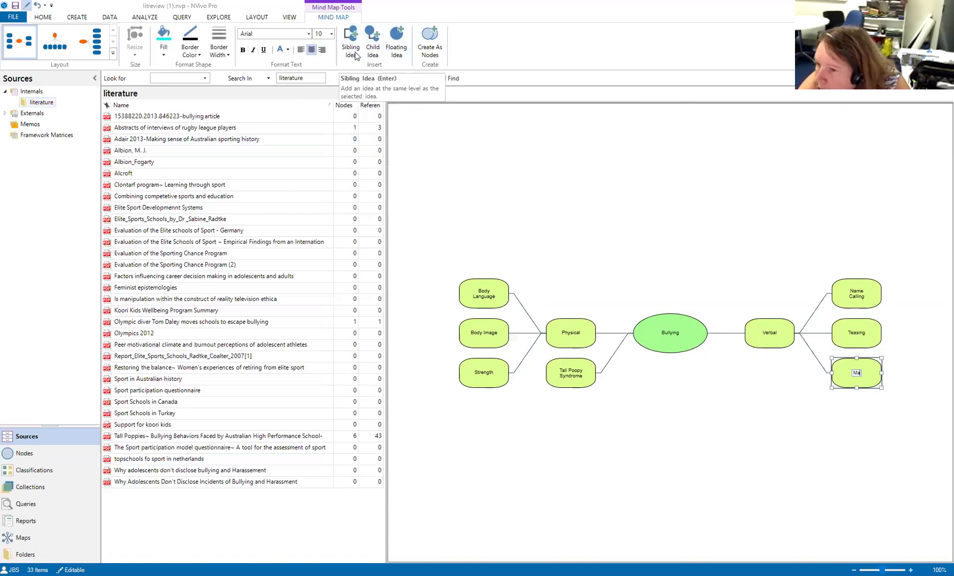
{"action": "type", "text": "an Wrd"}
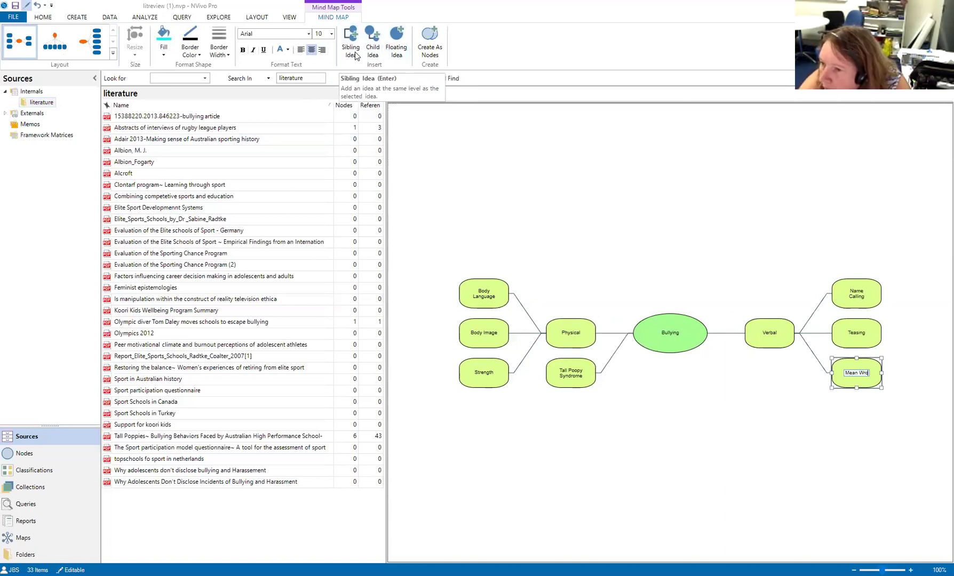
{"action": "key", "text": "BackSpace"}
{"action": "key", "text": "BackSpace"}
{"action": "type", "text": "ords"}
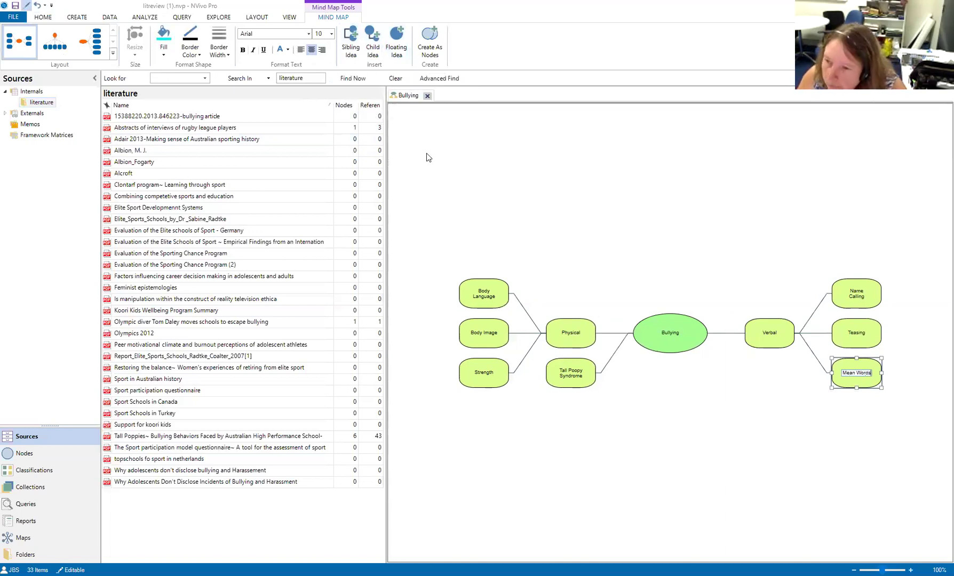
- Add a sibling idea of Physical under the central Bullying idea, named Alienation
{"action": "left_click", "coordinate": [557, 333]}
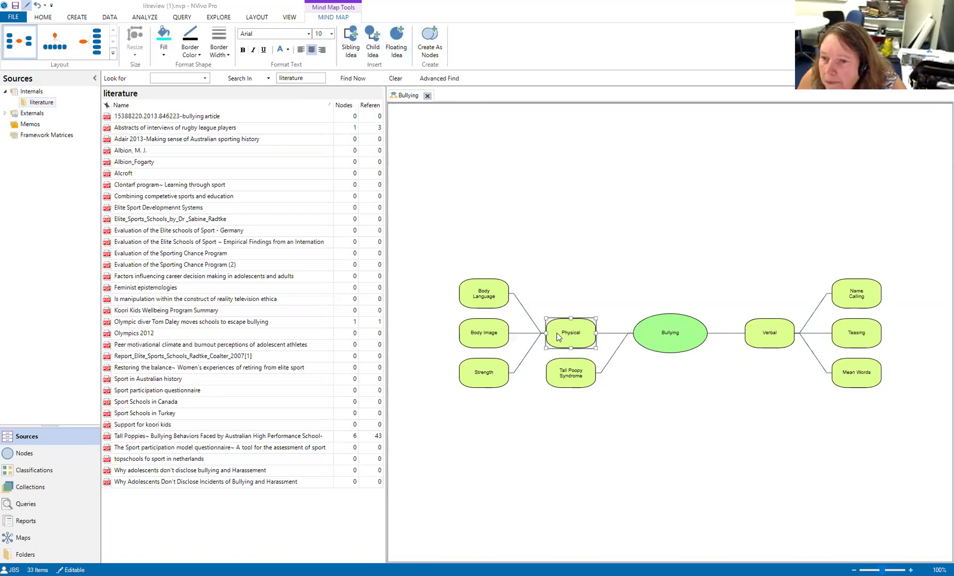
{"action": "left_click", "coordinate": [357, 50]}
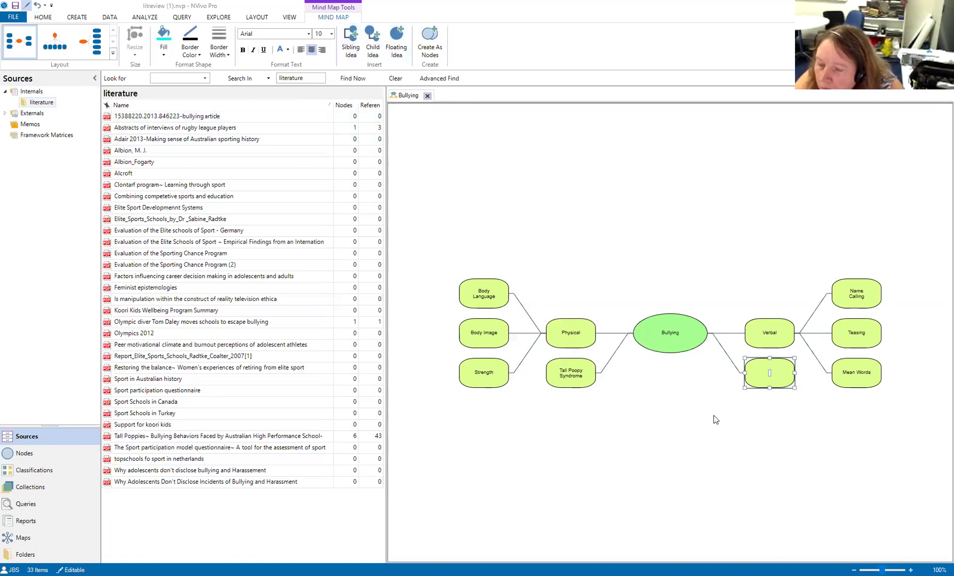
{"action": "type", "text": "Alie"}
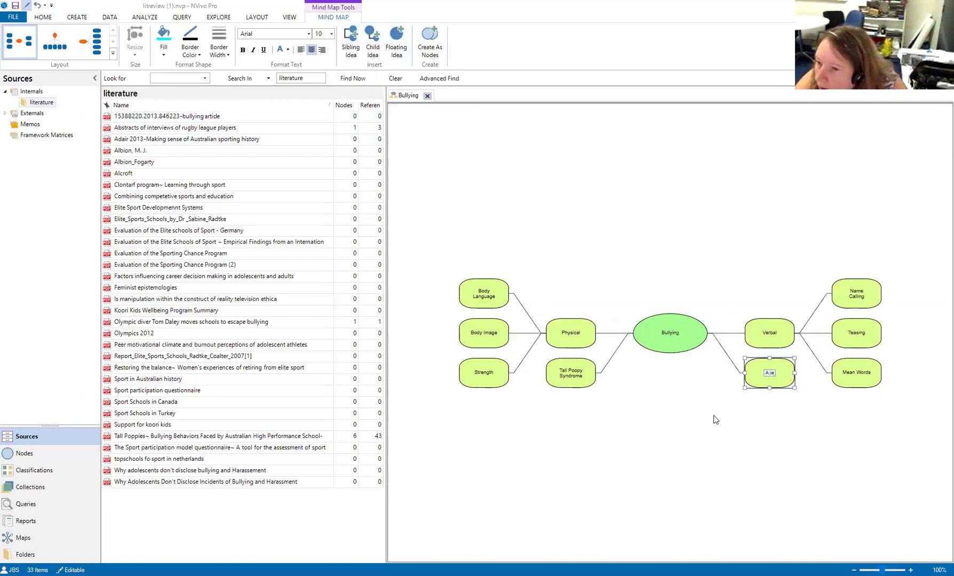
{"action": "key", "text": "BackSpace"}
{"action": "key", "text": "BackSpace"}
{"action": "key", "text": "BackSpace"}
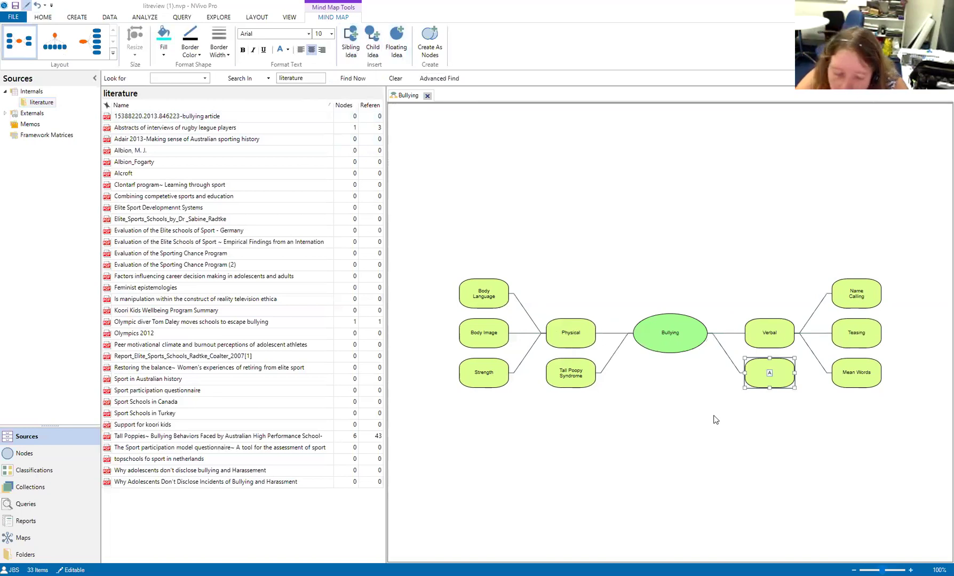
{"action": "type", "text": "lienation"}
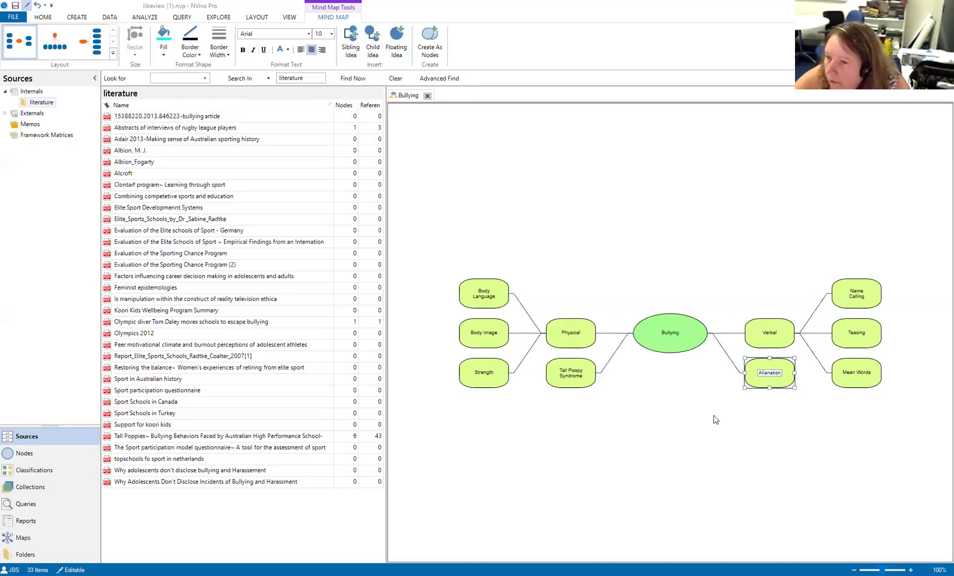
{"action": "key", "text": "BackSpace"}
{"action": "key", "text": "BackSpace"}
{"action": "key", "text": "BackSpace"}
{"action": "key", "text": "BackSpace"}
{"action": "key", "text": "BackSpace"}
{"action": "key", "text": "BackSpace"}
{"action": "key", "text": "BackSpace"}
{"action": "key", "text": "BackSpace"}
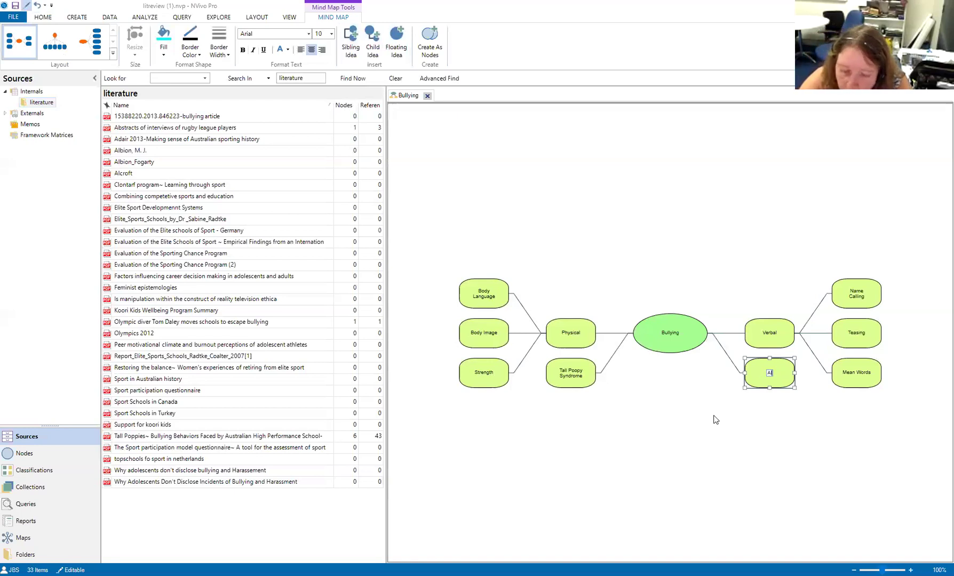
{"action": "type", "text": "ienation"}
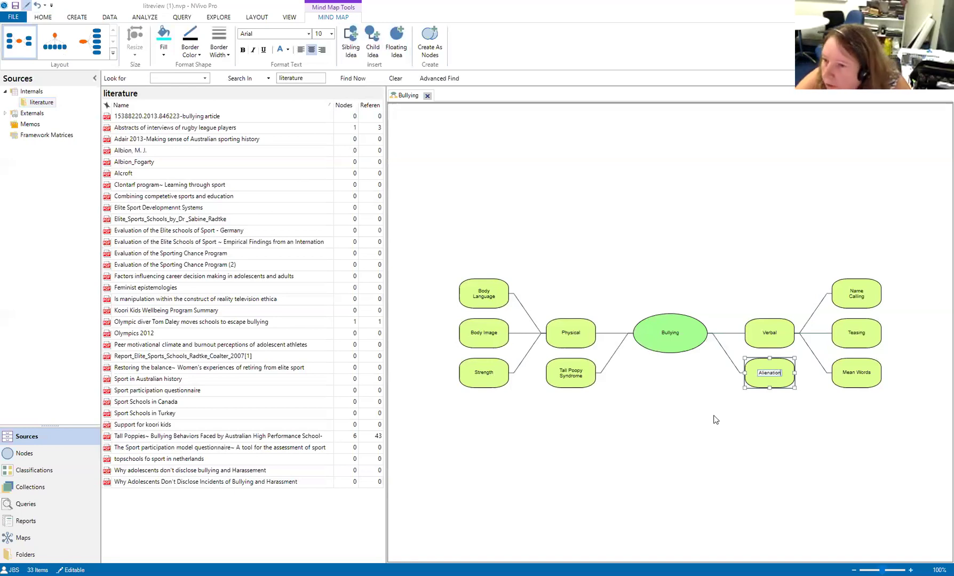
{"action": "key", "text": "Return"}
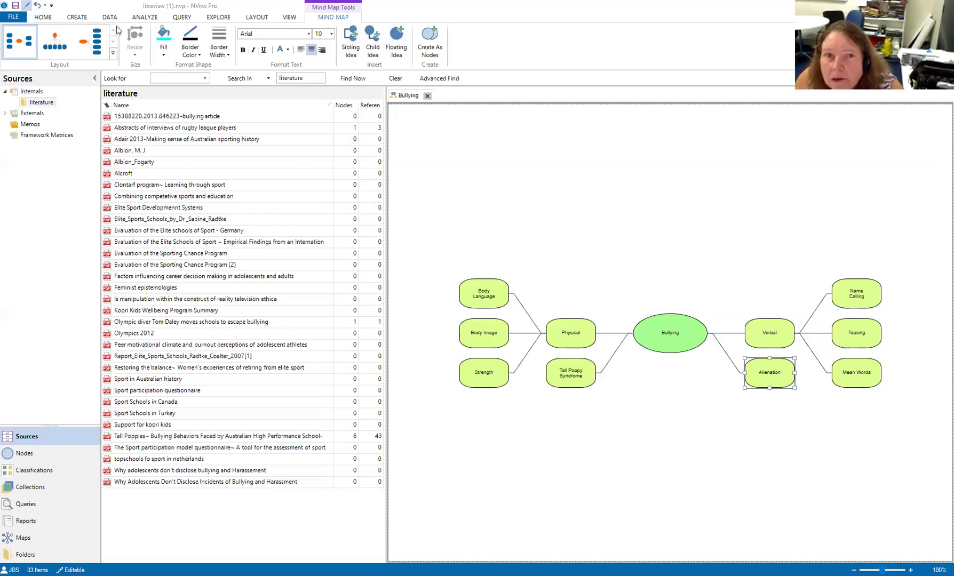
- Switch the mind map to the top-down tree layout and add a child idea named Boys to the Physical idea
{"action": "left_click", "coordinate": [64, 47]}
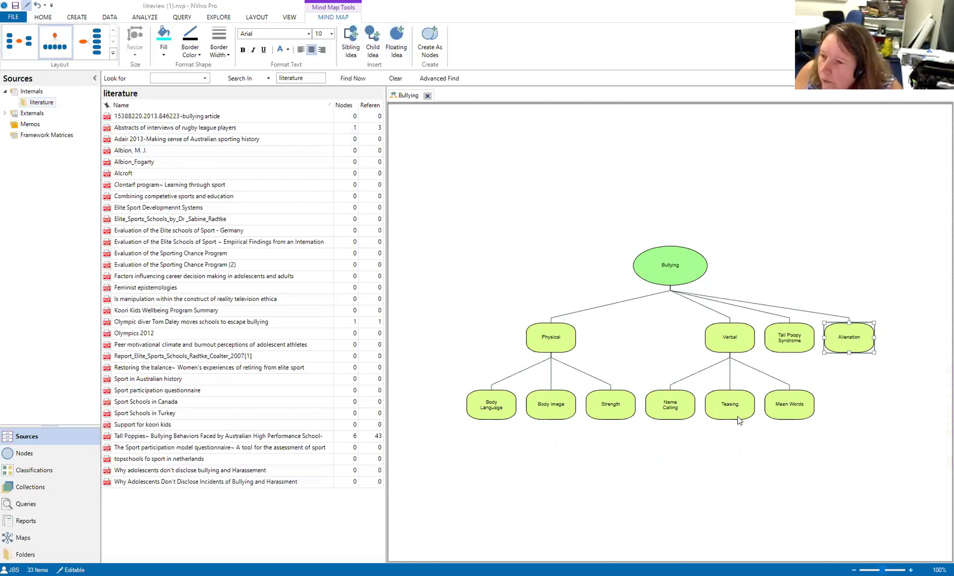
{"action": "left_click", "coordinate": [564, 341]}
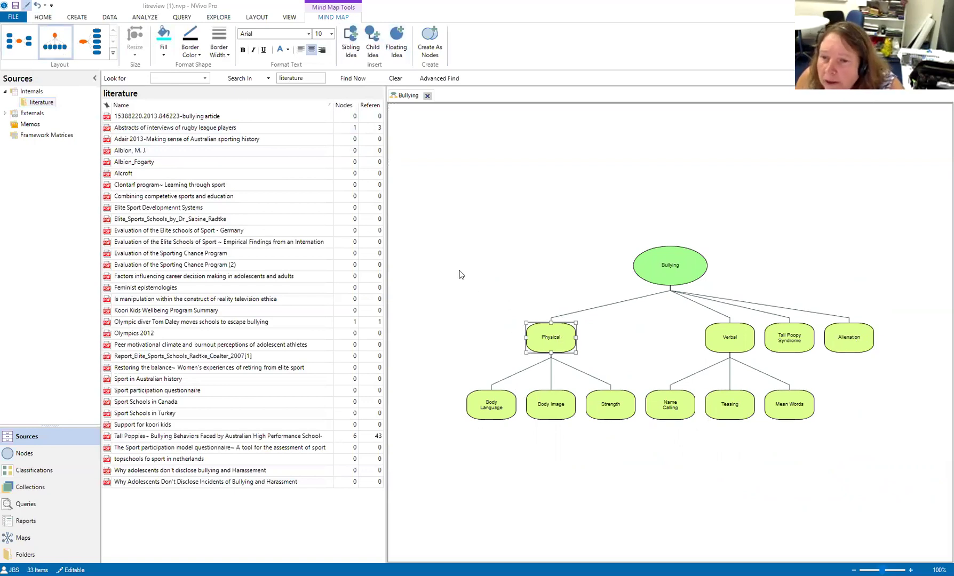
{"action": "left_click", "coordinate": [372, 50]}
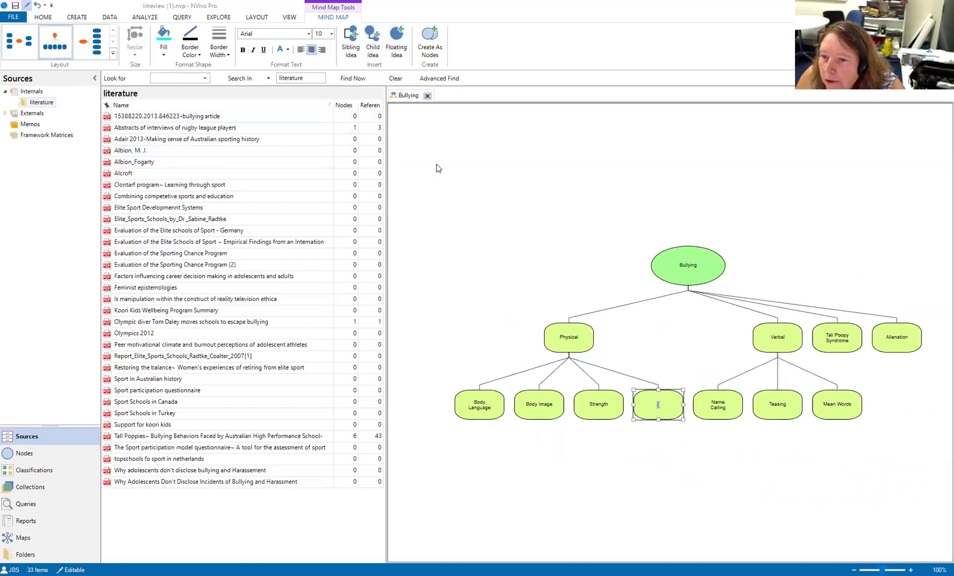
{"action": "type", "text": "Boys"}
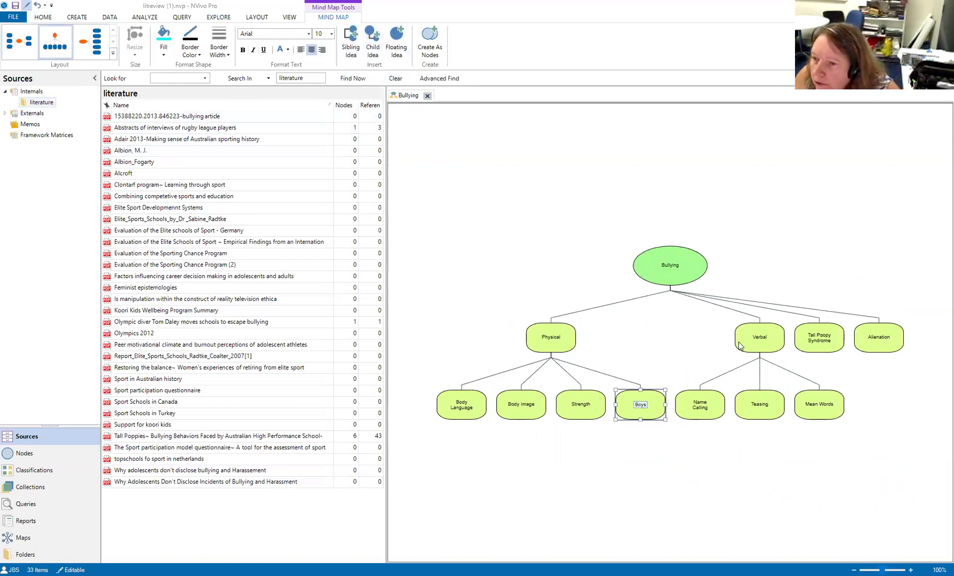
- Add a child idea named Girls to the Verbal idea
{"action": "left_click", "coordinate": [768, 339]}
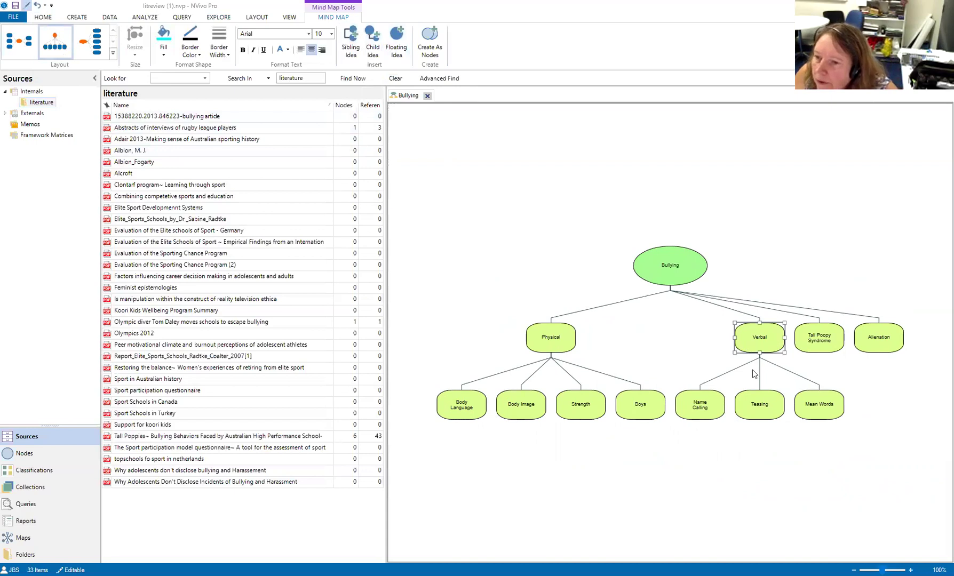
{"action": "left_click", "coordinate": [373, 43]}
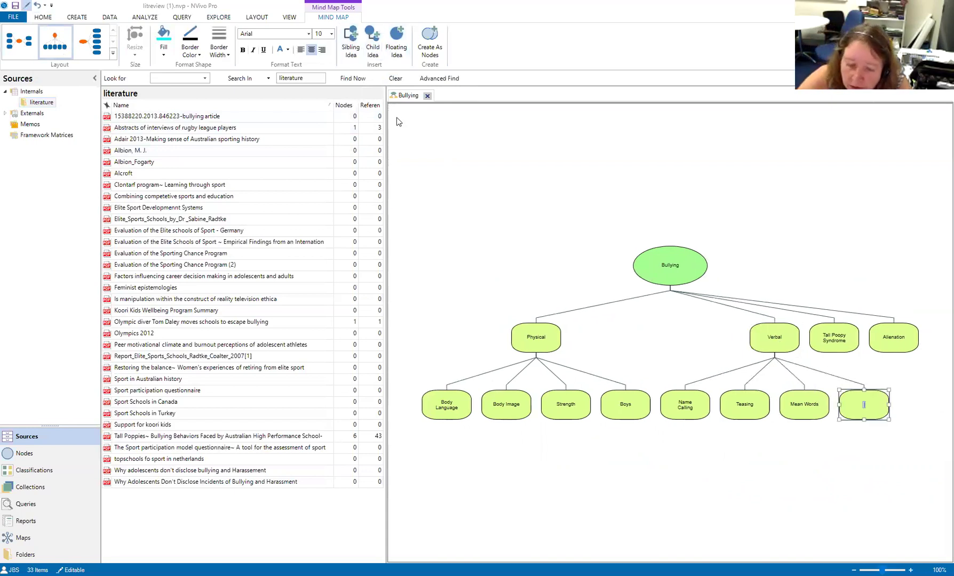
{"action": "type", "text": "Girls"}
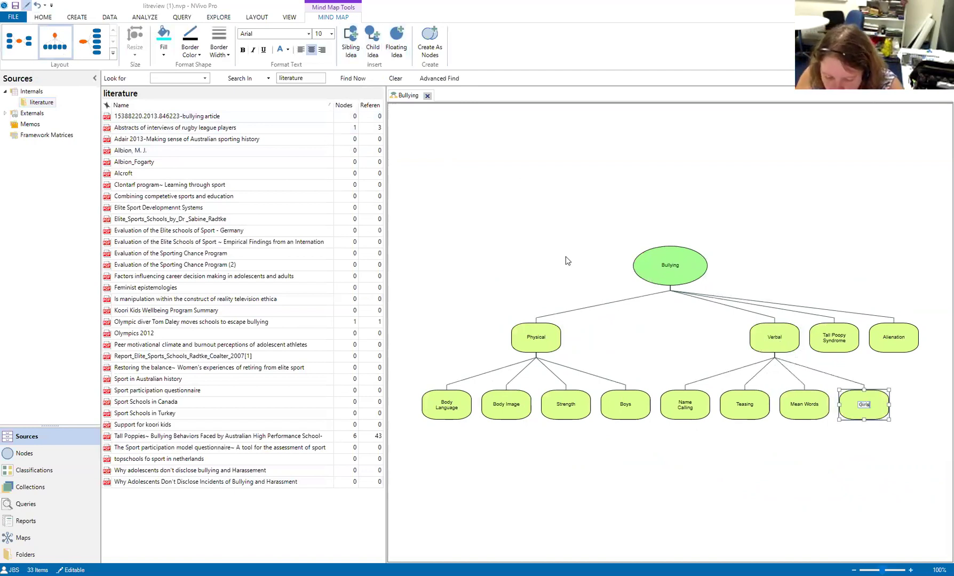
{"action": "left_click", "coordinate": [664, 357]}
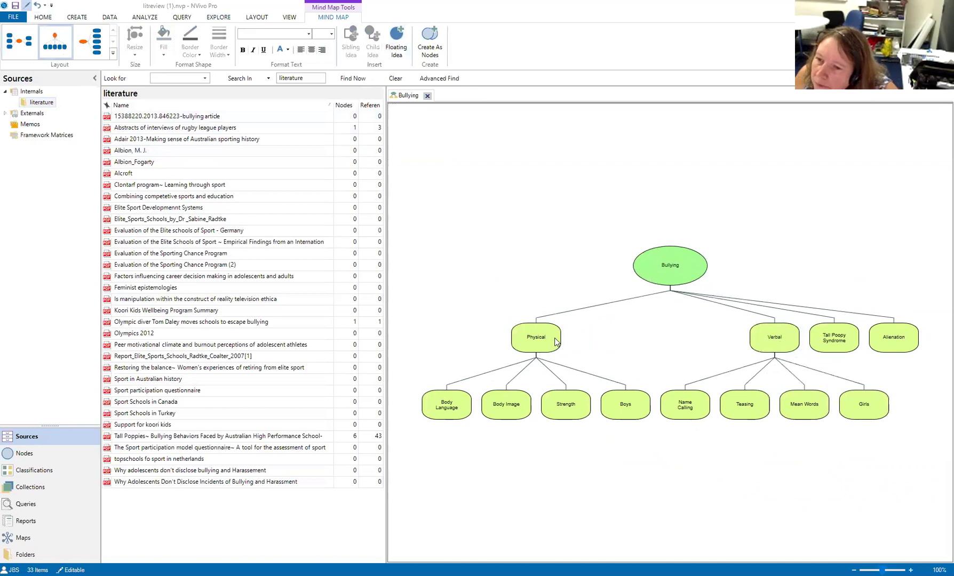
- Add a child idea named Exclusion to the Alienation idea
{"action": "left_click", "coordinate": [906, 347]}
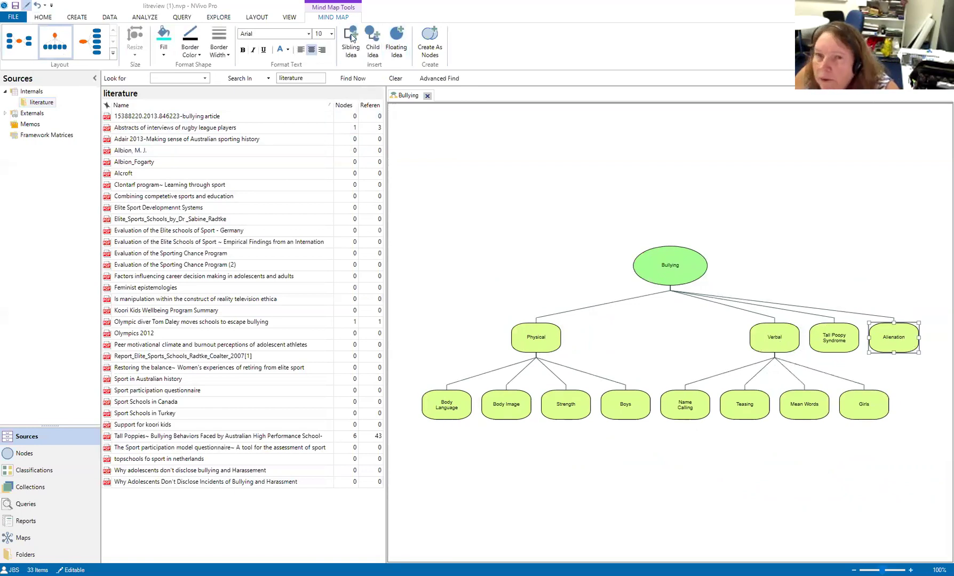
{"action": "left_click", "coordinate": [373, 39]}
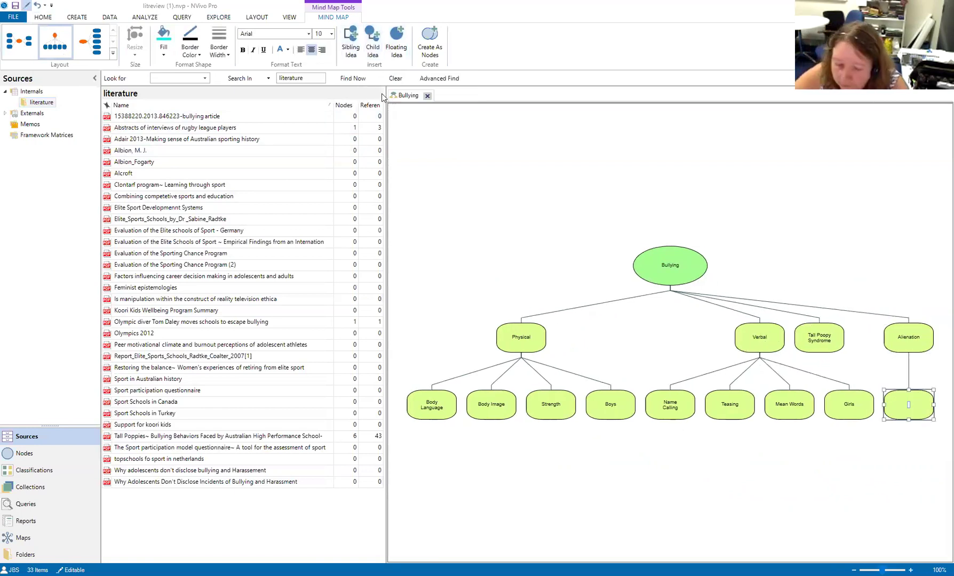
{"action": "type", "text": "Excl"}
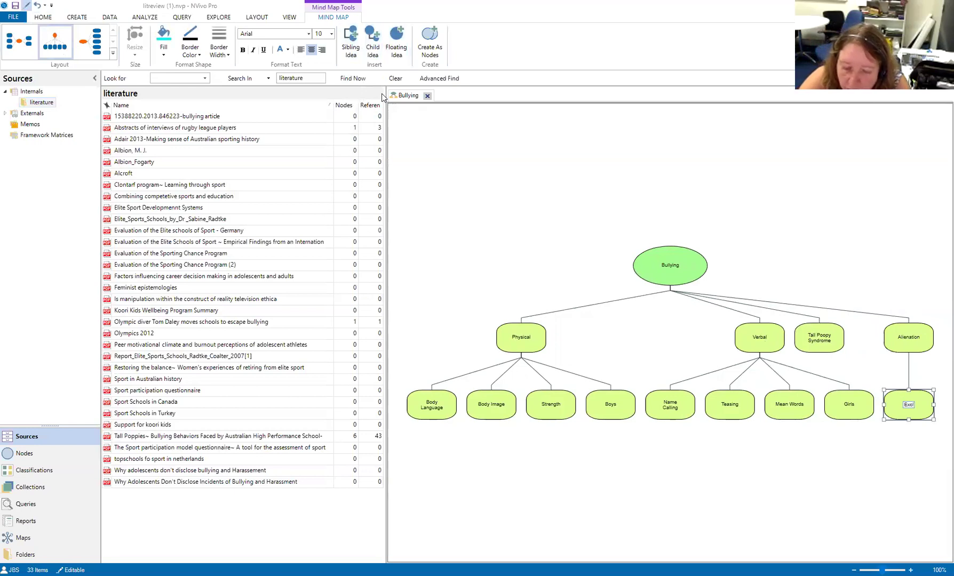
{"action": "type", "text": "usion"}
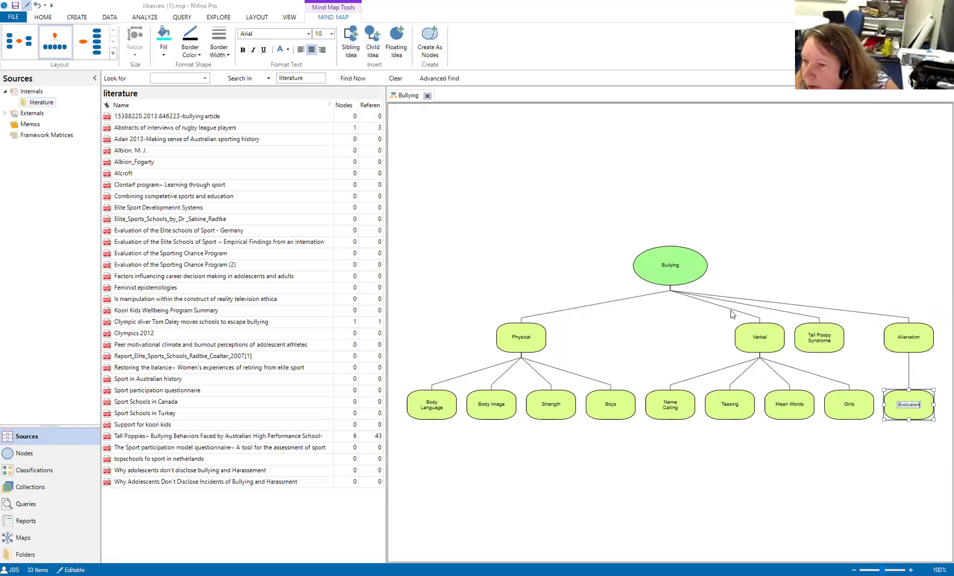
- Add a child idea named Gossip to the Verbal idea
{"action": "left_click", "coordinate": [749, 351]}
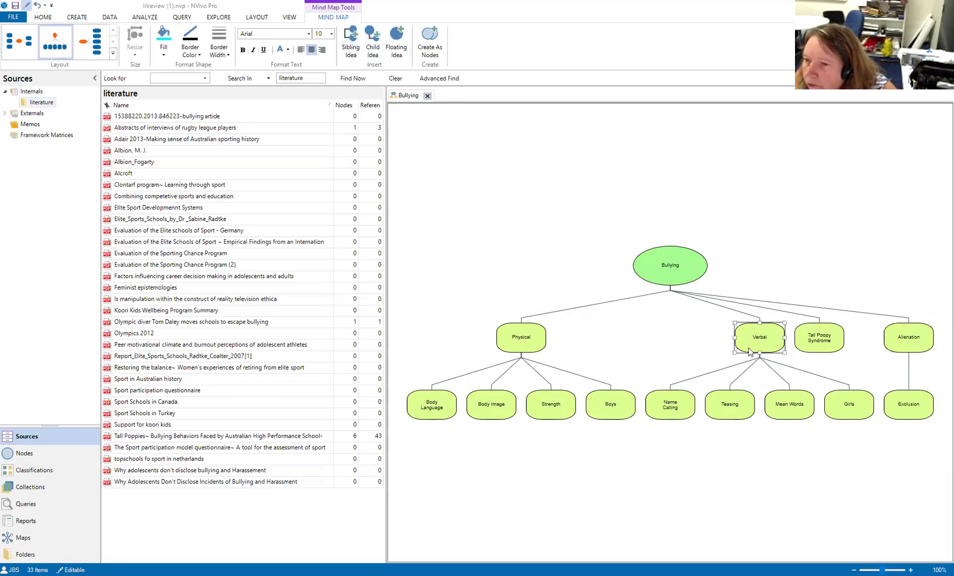
{"action": "left_click", "coordinate": [372, 54]}
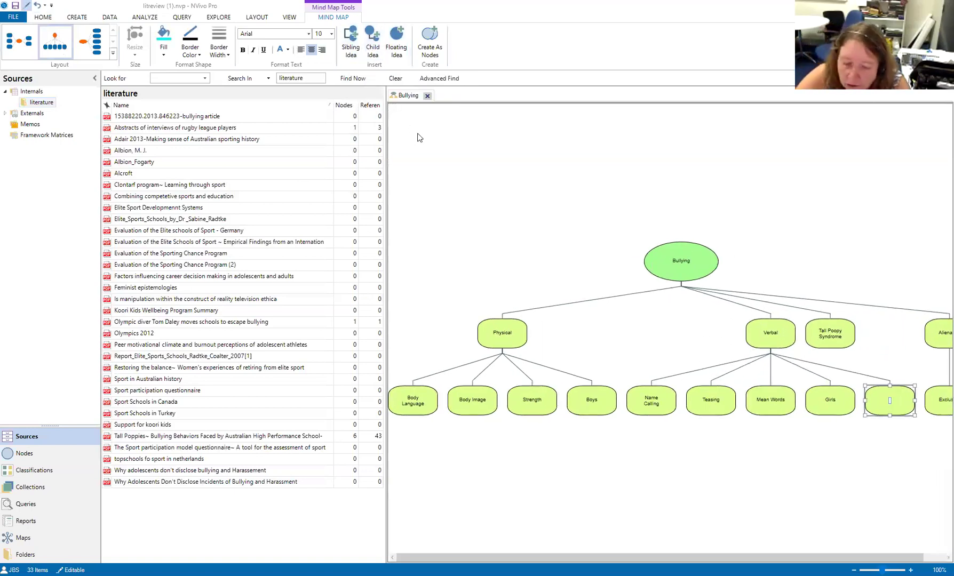
{"action": "type", "text": "Gossip"}
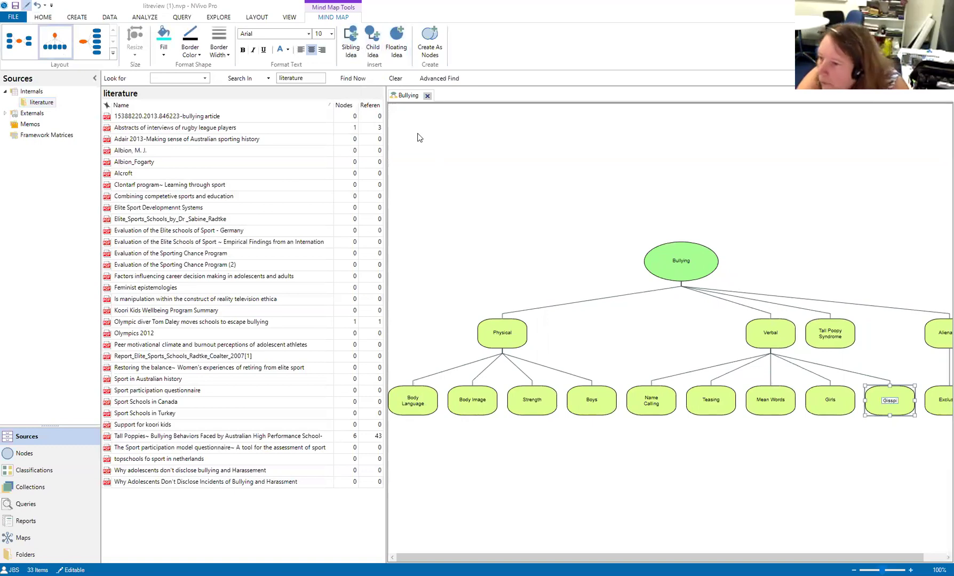
{"action": "key", "text": "BackSpace"}
{"action": "key", "text": "BackSpace"}
{"action": "key", "text": "BackSpace"}
{"action": "key", "text": "BackSpace"}
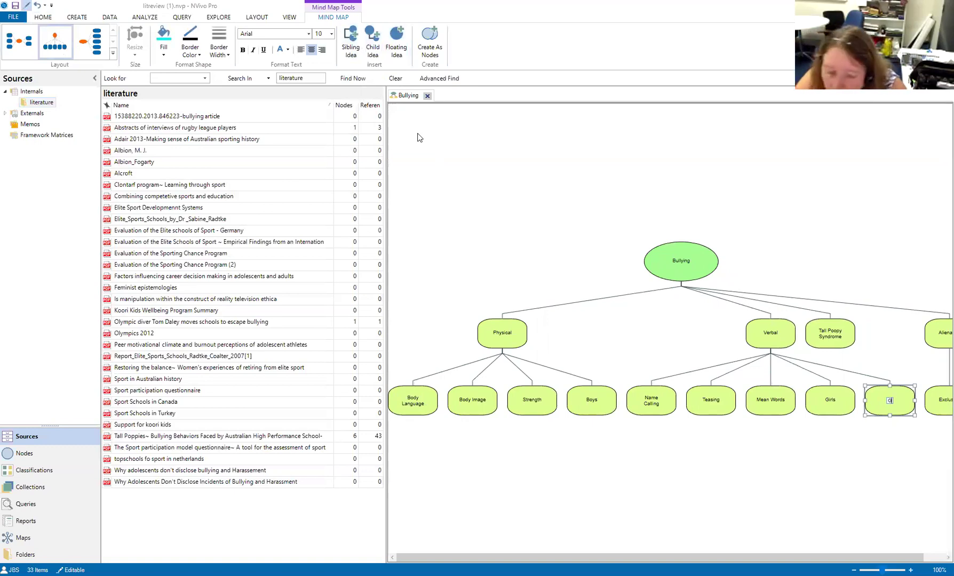
{"action": "type", "text": "ssip"}
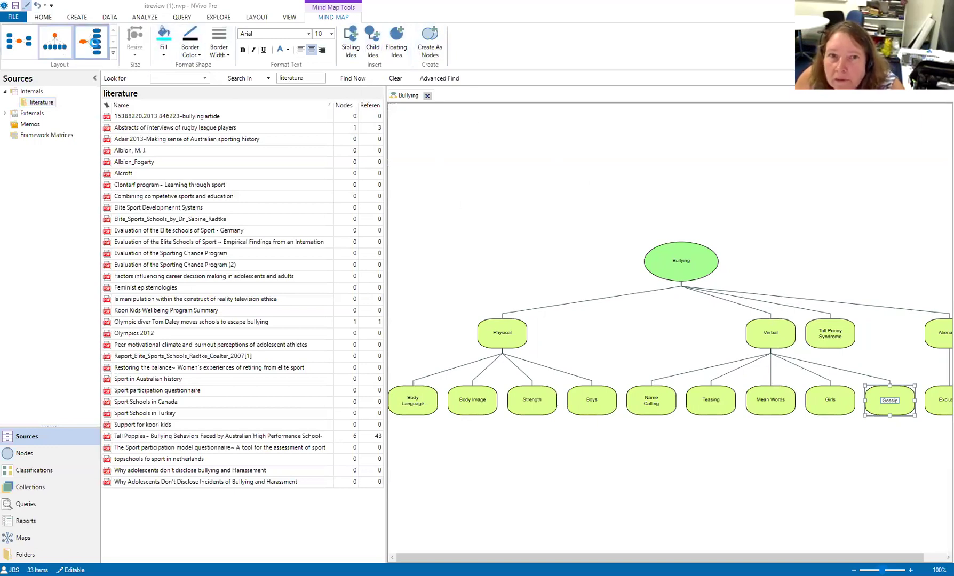
- Switch the mind map to the left-to-right tree layout and fill Physical and its four child ideas with bright yellow
{"action": "left_click", "coordinate": [95, 43]}
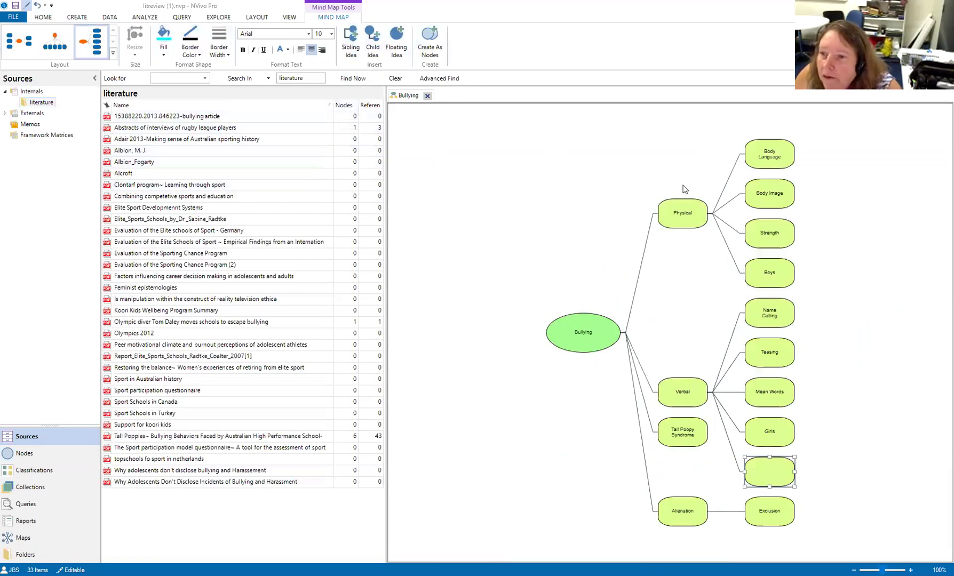
{"action": "left_click", "coordinate": [688, 222]}
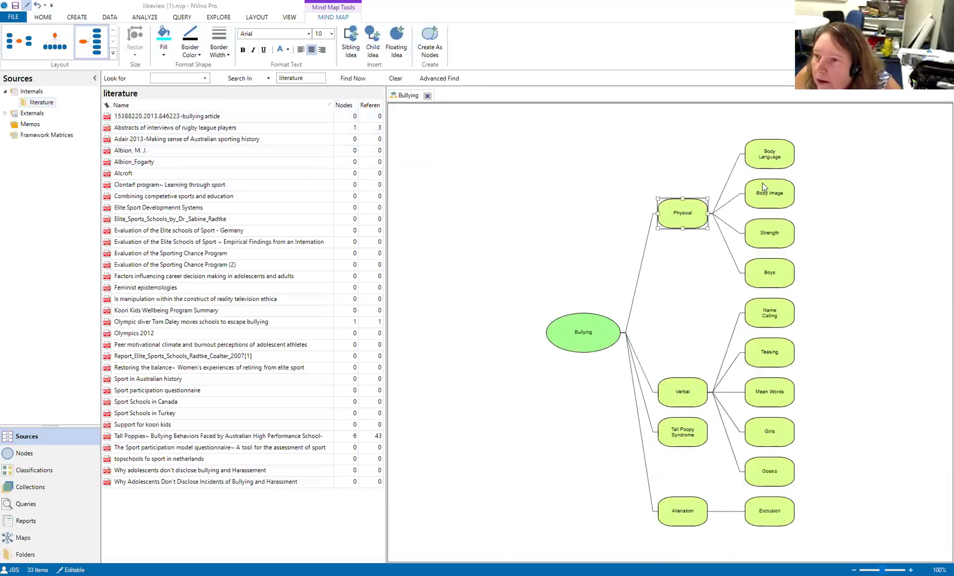
{"action": "left_click", "coordinate": [775, 160], "text": "ctrl"}
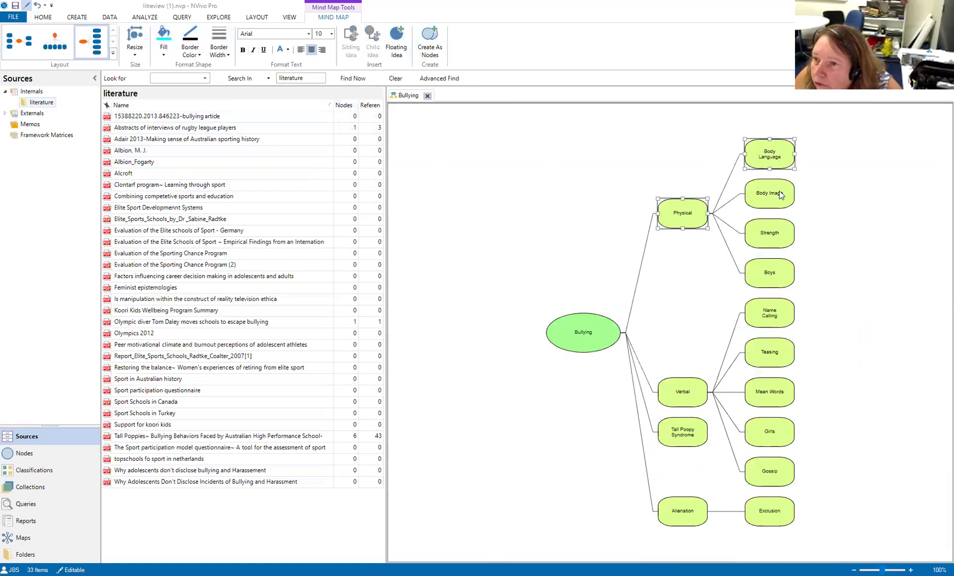
{"action": "left_click", "coordinate": [781, 197], "text": "ctrl"}
{"action": "left_click", "coordinate": [780, 235], "text": "ctrl"}
{"action": "left_click", "coordinate": [779, 278], "text": "ctrl"}
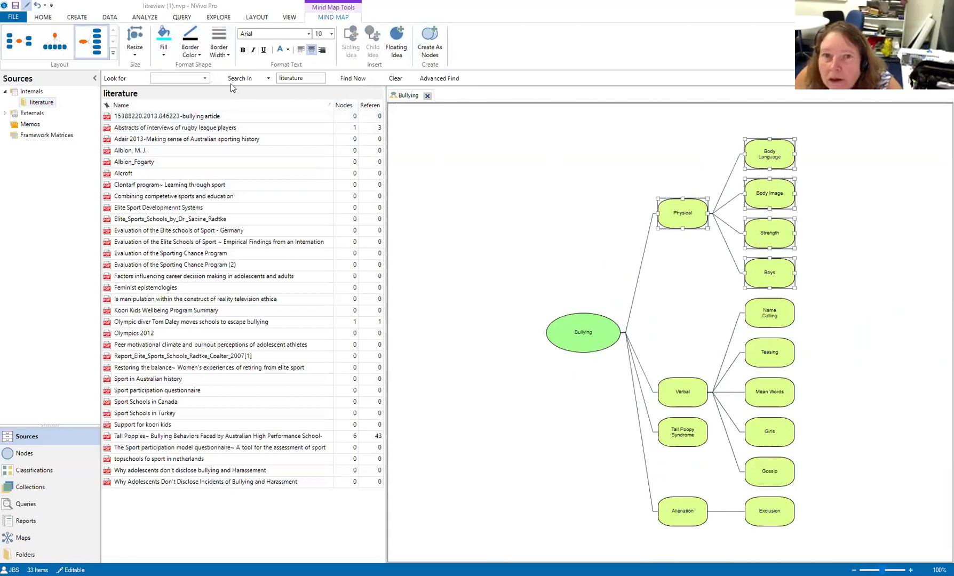
{"action": "left_click", "coordinate": [163, 54]}
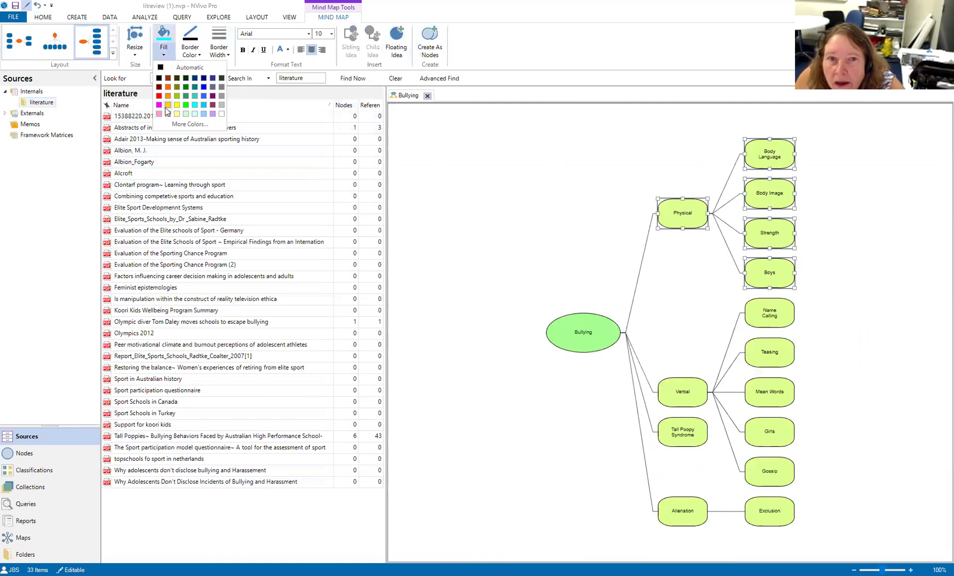
{"action": "left_click", "coordinate": [177, 106]}
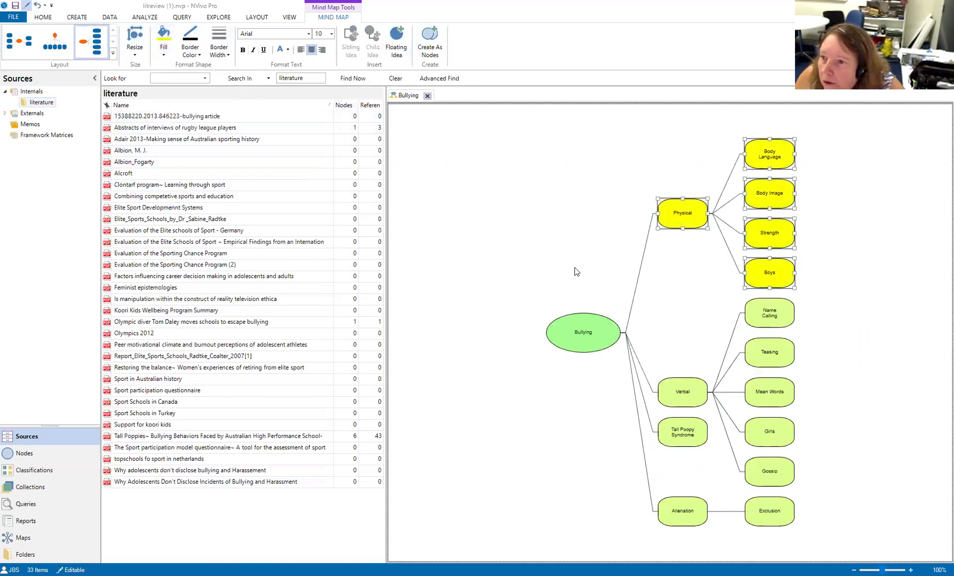
- Fill the Verbal idea and its five child ideas with pink
{"action": "left_click", "coordinate": [698, 399]}
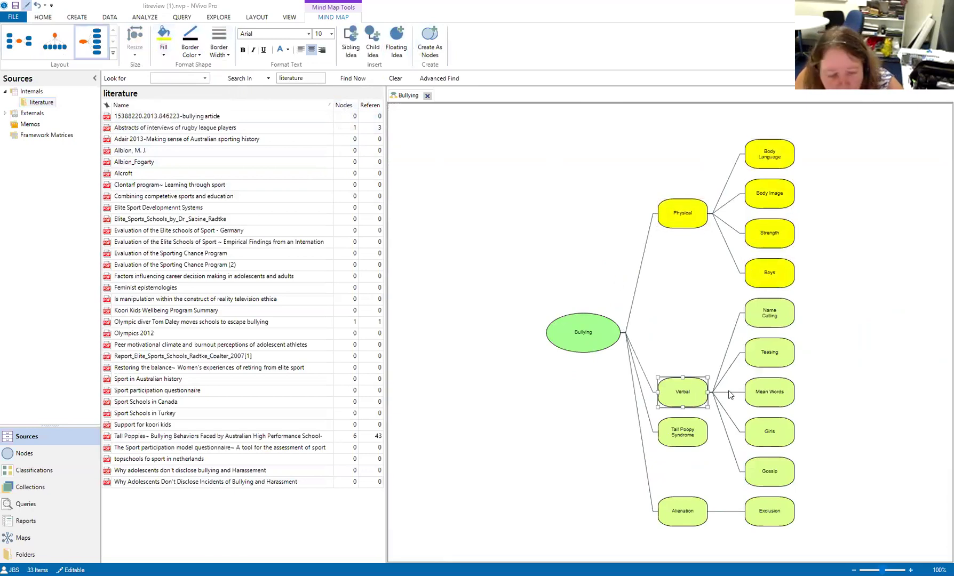
{"action": "left_click", "coordinate": [759, 318], "text": "ctrl"}
{"action": "left_click", "coordinate": [779, 364], "text": "ctrl"}
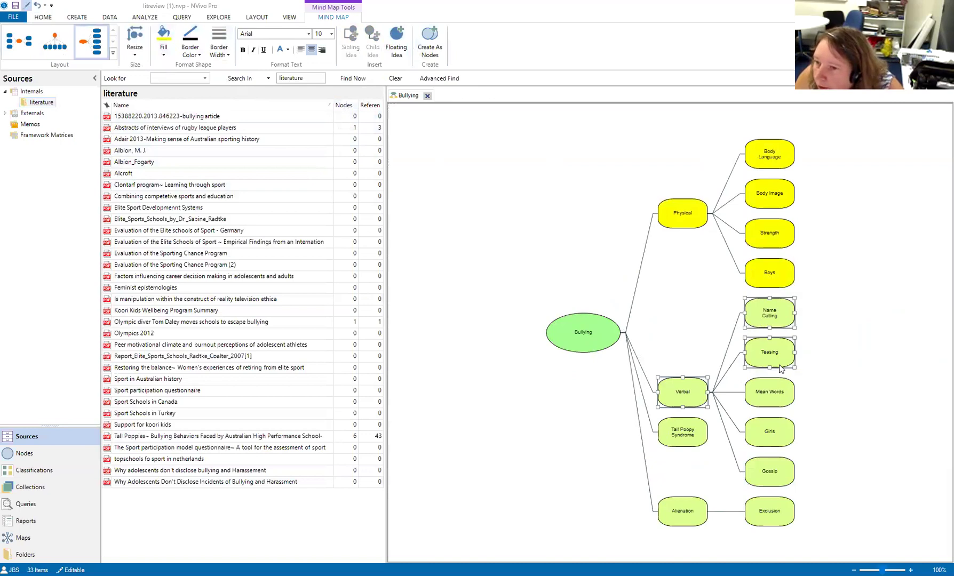
{"action": "left_click", "coordinate": [772, 388], "text": "ctrl"}
{"action": "left_click", "coordinate": [772, 436], "text": "ctrl"}
{"action": "left_click", "coordinate": [779, 468], "text": "ctrl"}
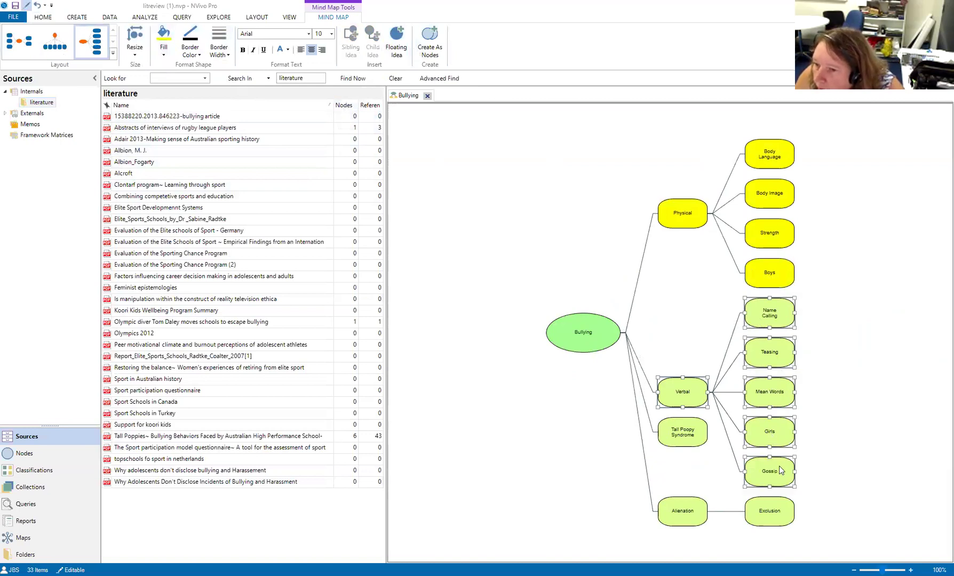
{"action": "left_click", "coordinate": [164, 54]}
{"action": "left_click", "coordinate": [159, 114]}
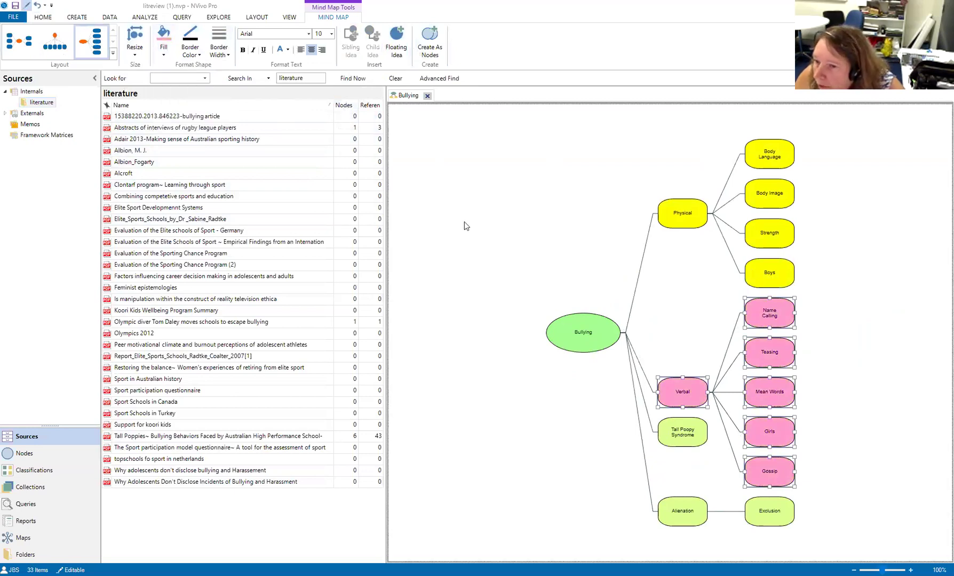
- Fill the Alienation idea and its child idea Exclusion with pale cyan
{"action": "left_click", "coordinate": [676, 438]}
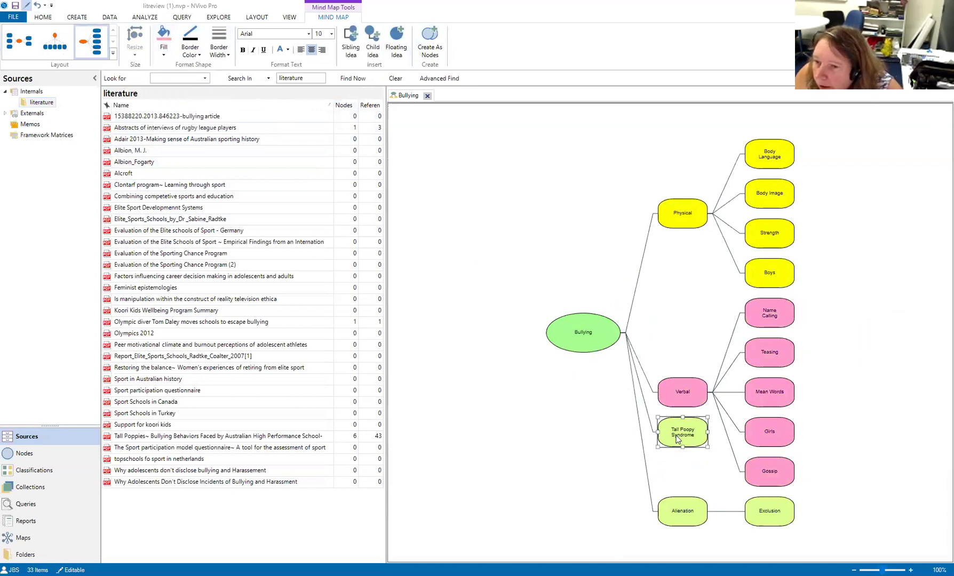
{"action": "left_click", "coordinate": [690, 517]}
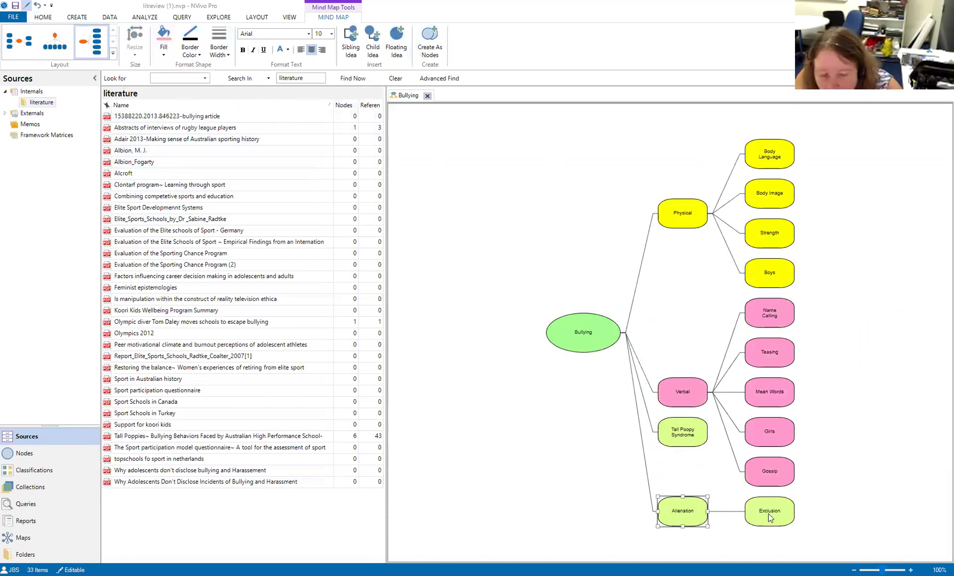
{"action": "left_click", "coordinate": [768, 514], "text": "ctrl"}
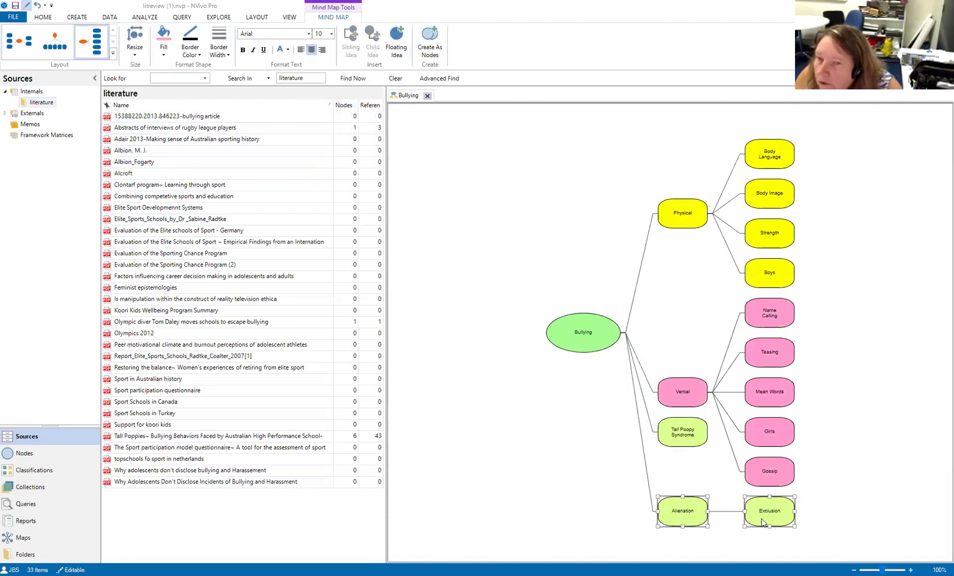
{"action": "left_click", "coordinate": [163, 56]}
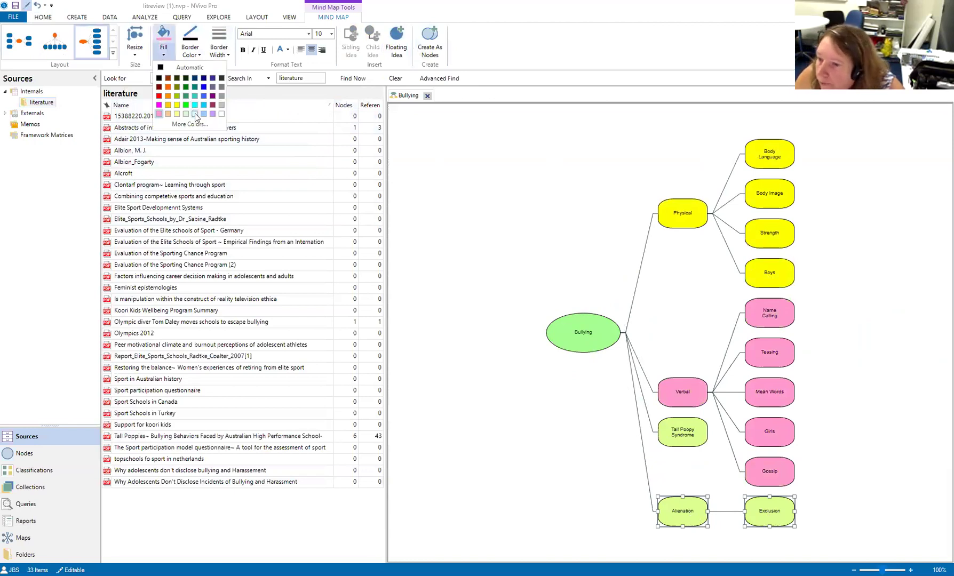
{"action": "left_click", "coordinate": [195, 114]}
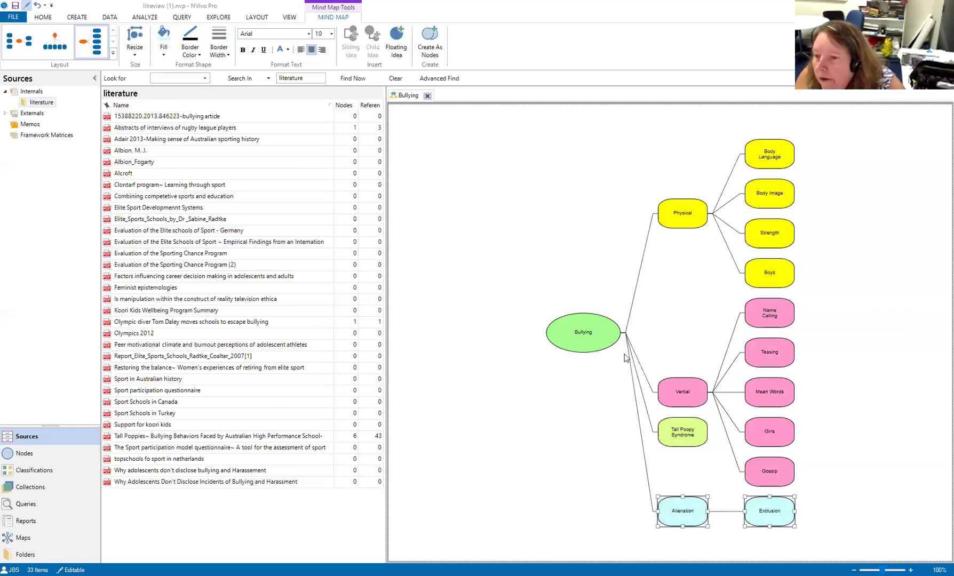
- Add a child idea named Special Treatment to the Tall Poppy Syndrome idea
{"action": "left_click", "coordinate": [678, 434]}
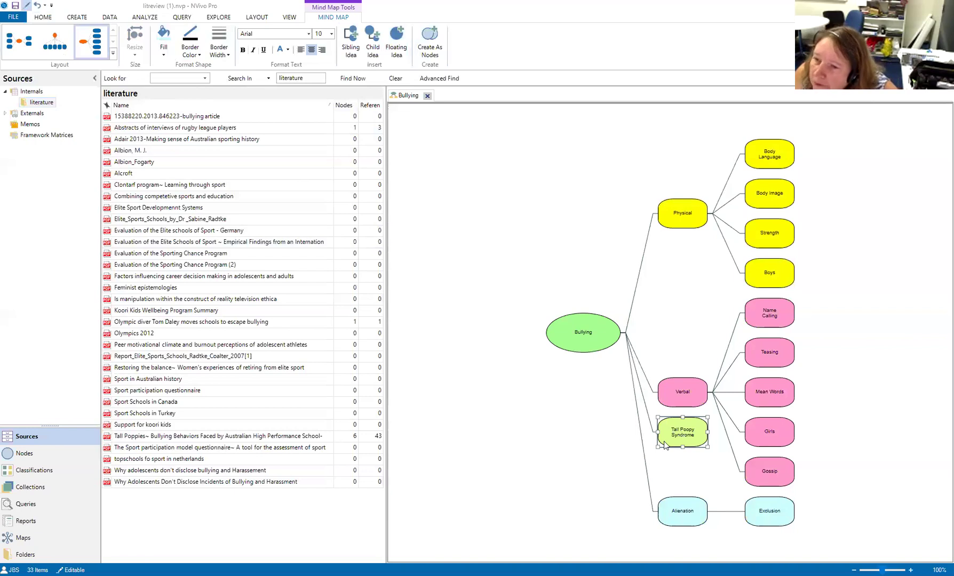
{"action": "left_click", "coordinate": [372, 47]}
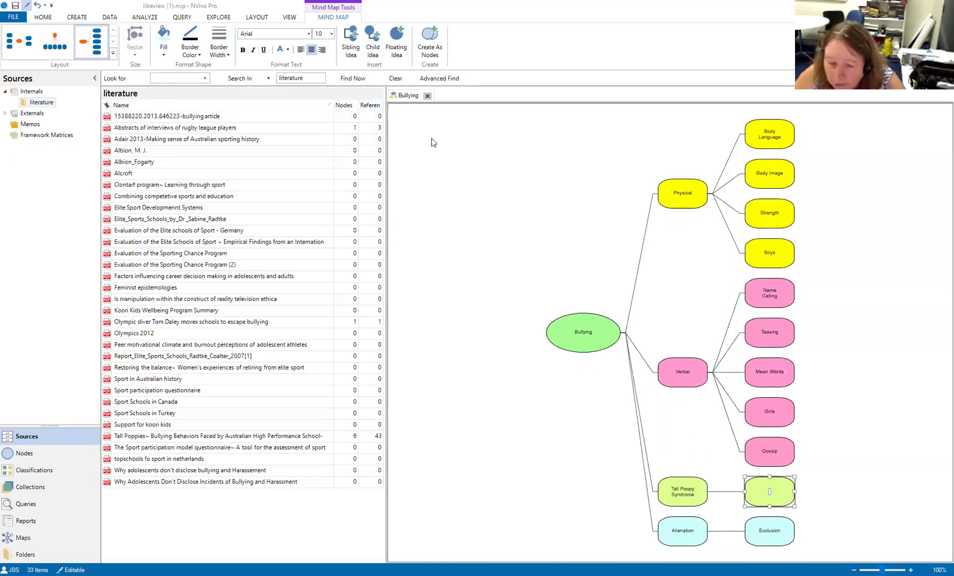
{"action": "type", "text": "Special"}
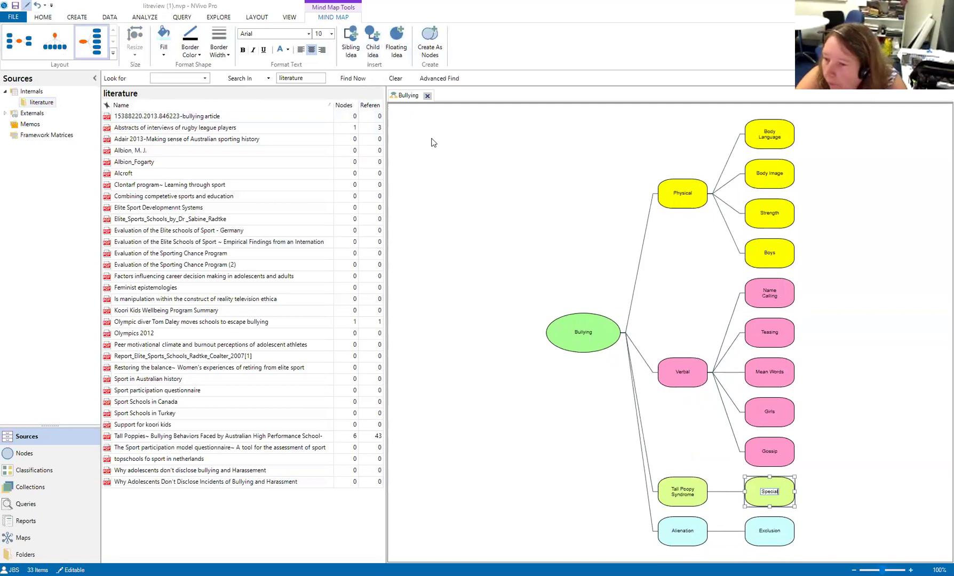
{"action": "type", "text": " Treatment"}
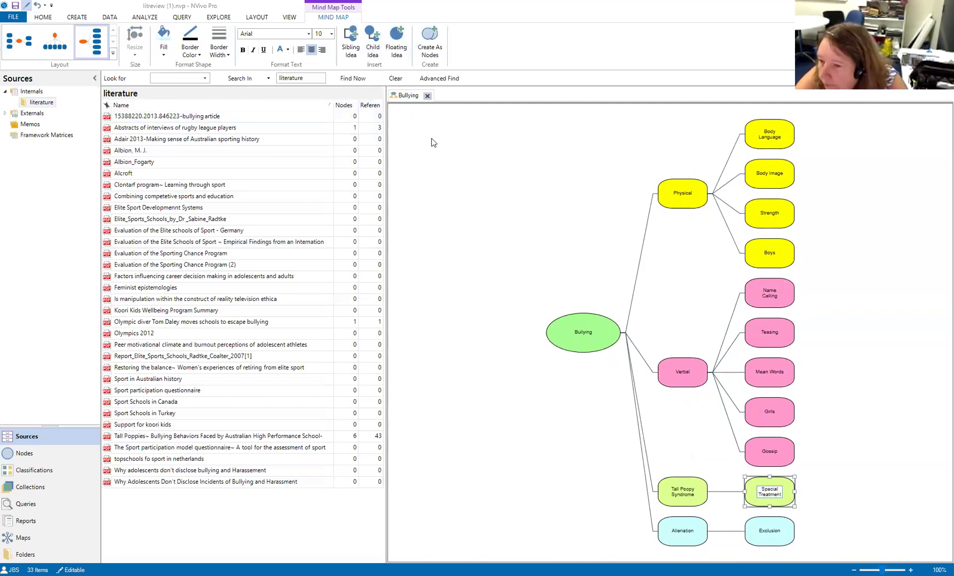
{"action": "key", "text": "Return"}
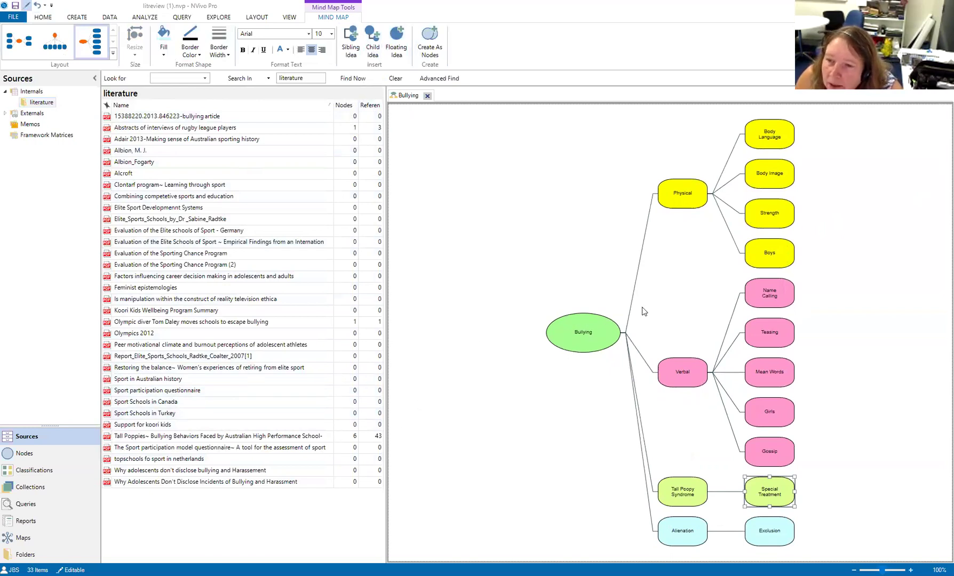
- Add a child idea named Cultural to the central Bullying idea and fill it with light purple
{"action": "left_click", "coordinate": [561, 340]}
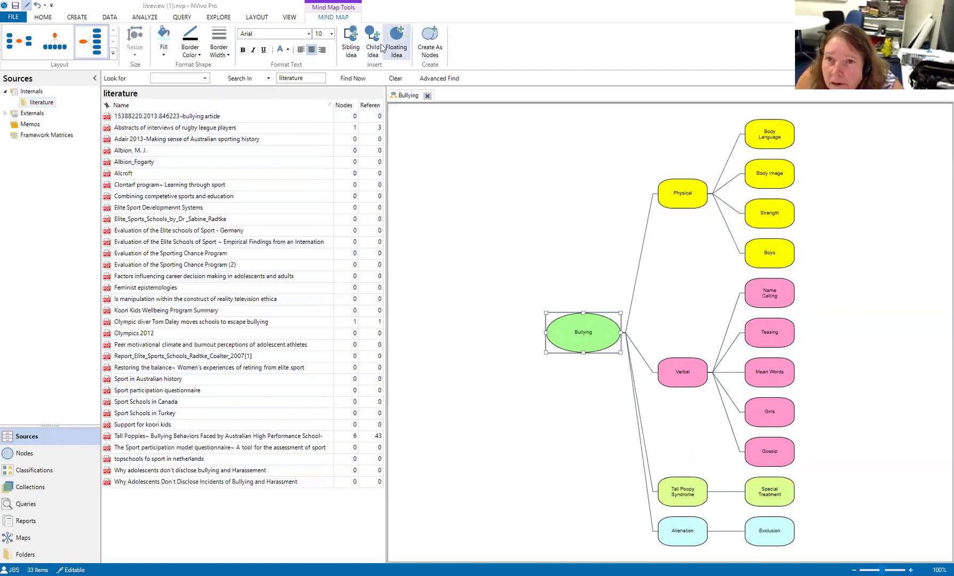
{"action": "left_click", "coordinate": [379, 48]}
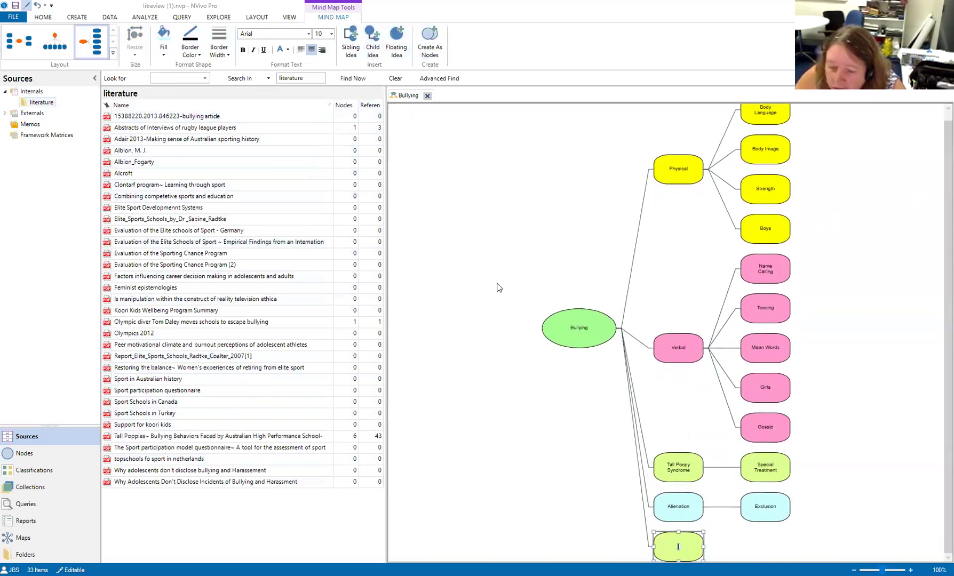
{"action": "type", "text": "Cu"}
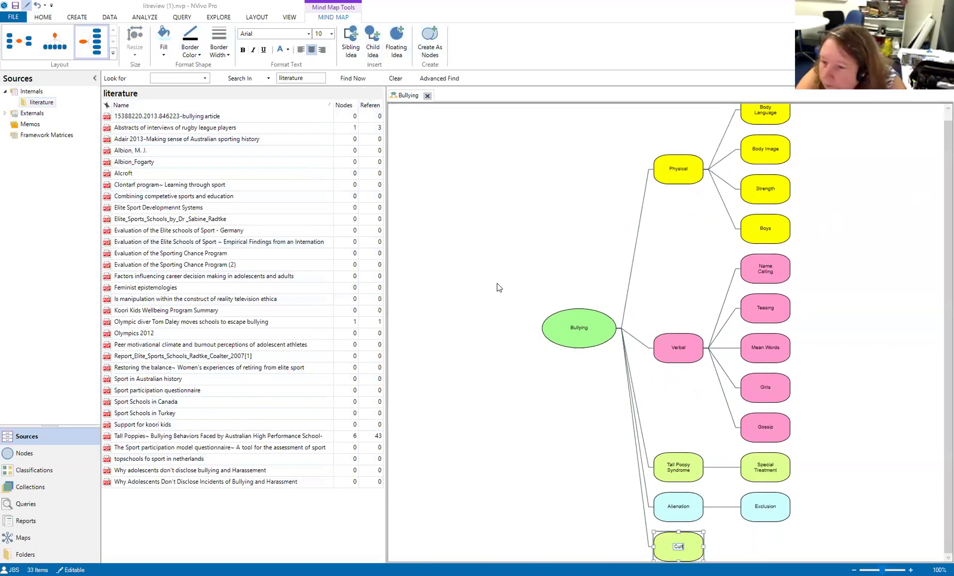
{"action": "type", "text": "ltural"}
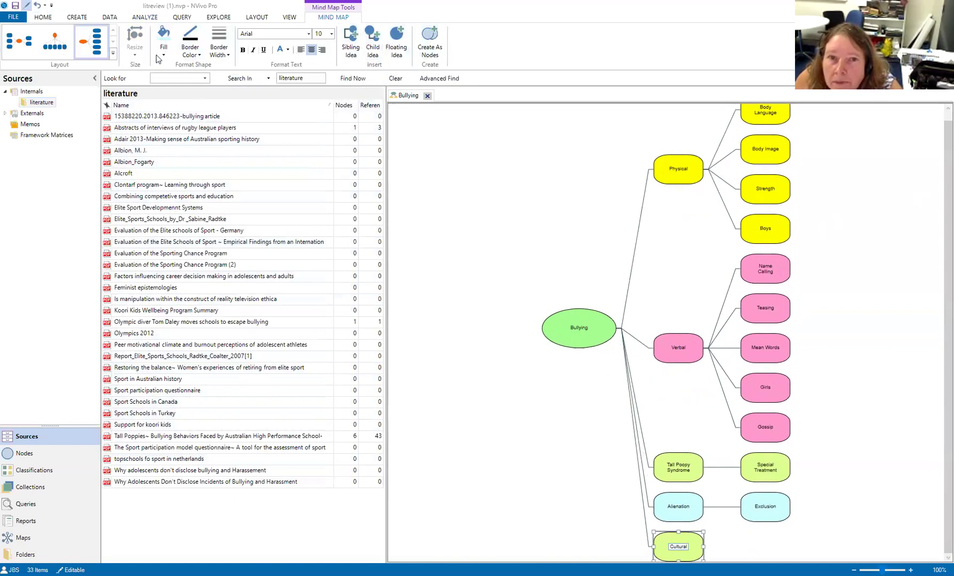
{"action": "left_click", "coordinate": [163, 50]}
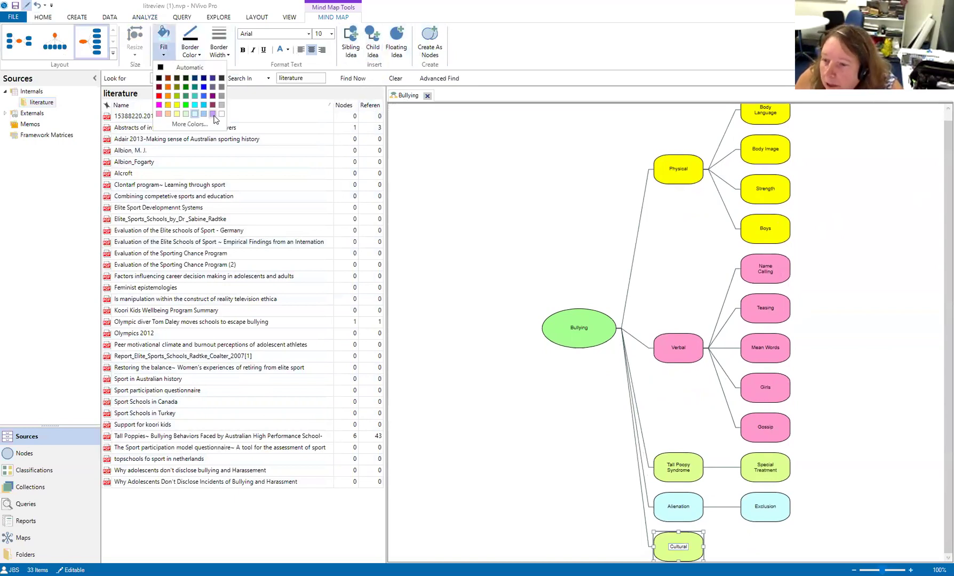
{"action": "left_click", "coordinate": [212, 114]}
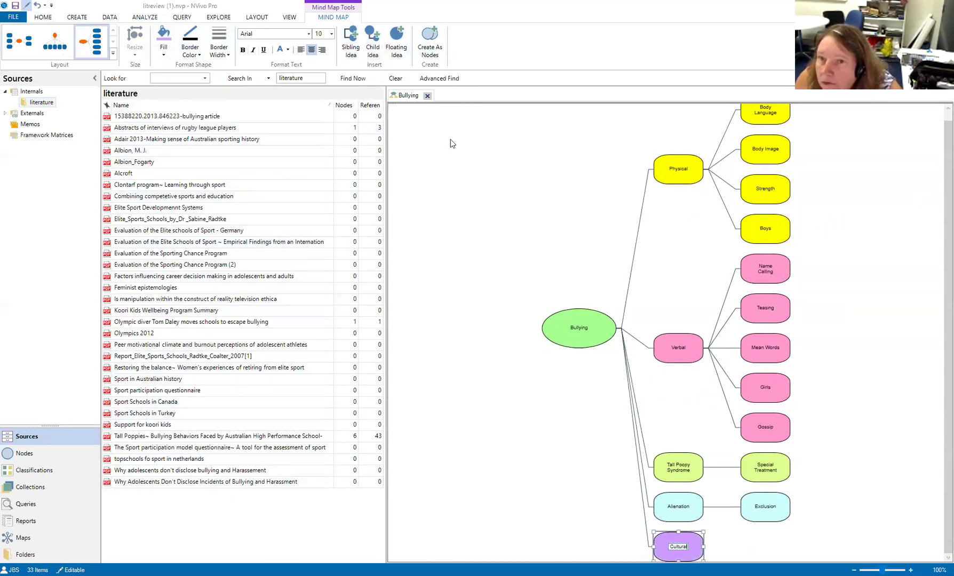
- Add a child idea named Indigenous to the Cultural idea and fill it with the same light purple
{"action": "key", "text": "Tab"}
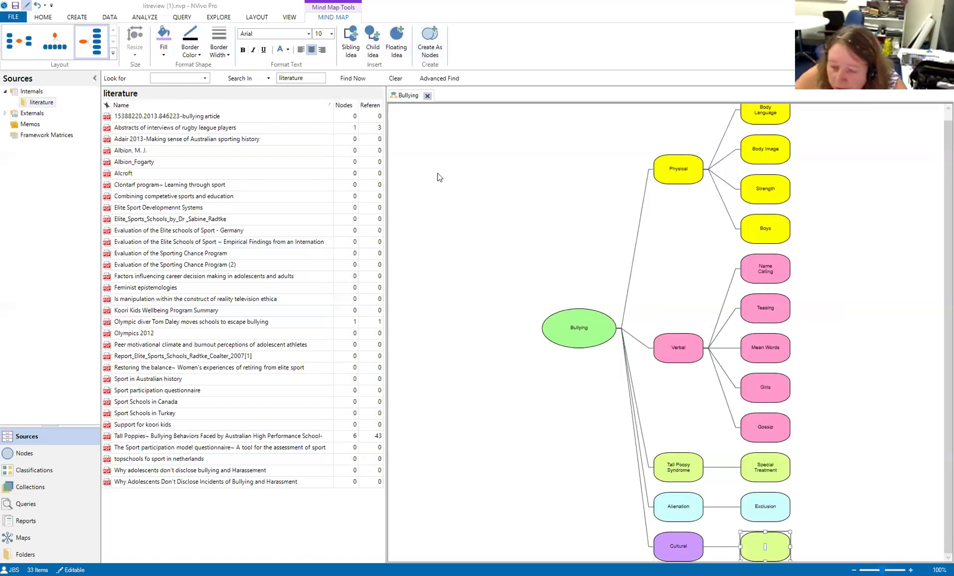
{"action": "type", "text": "Indi"}
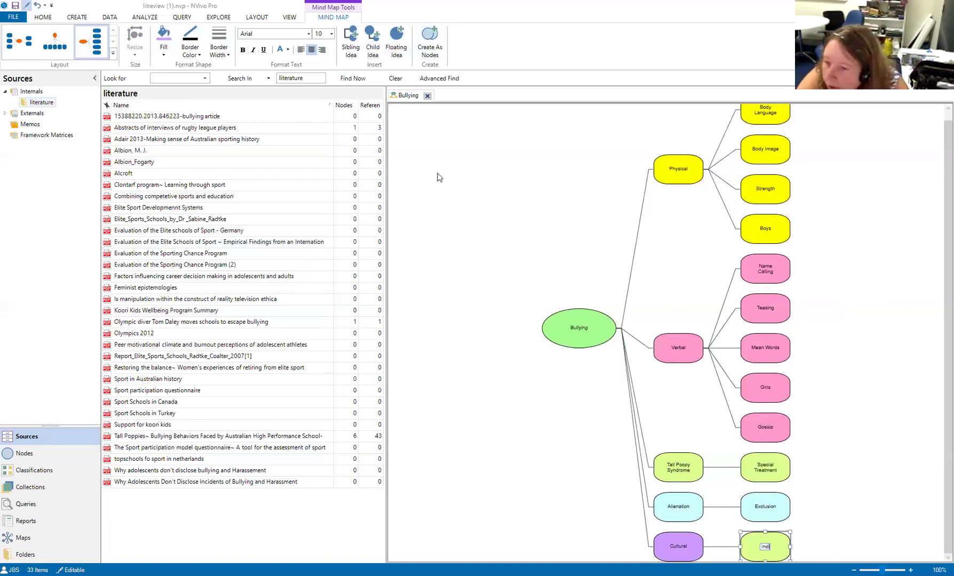
{"action": "type", "text": "ge"}
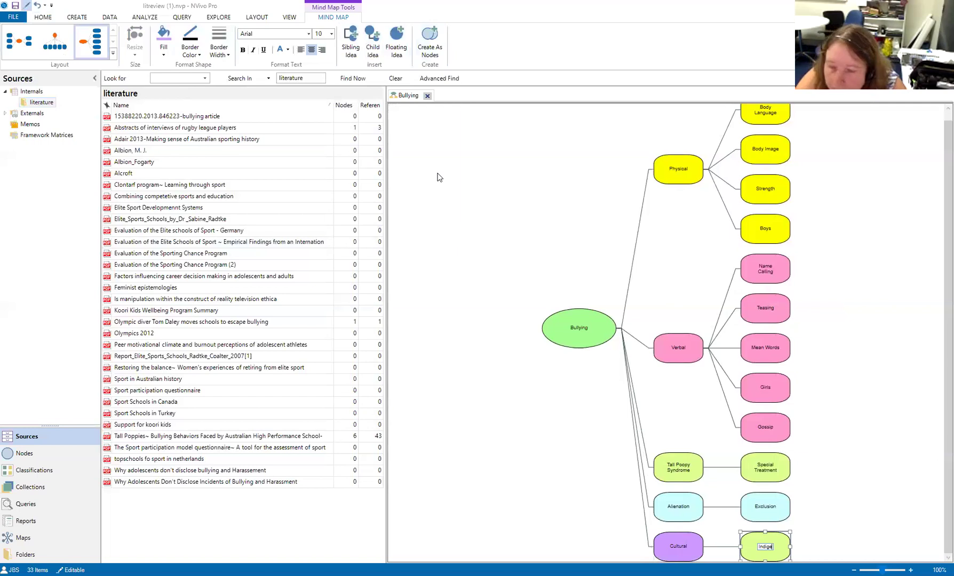
{"action": "type", "text": "nous"}
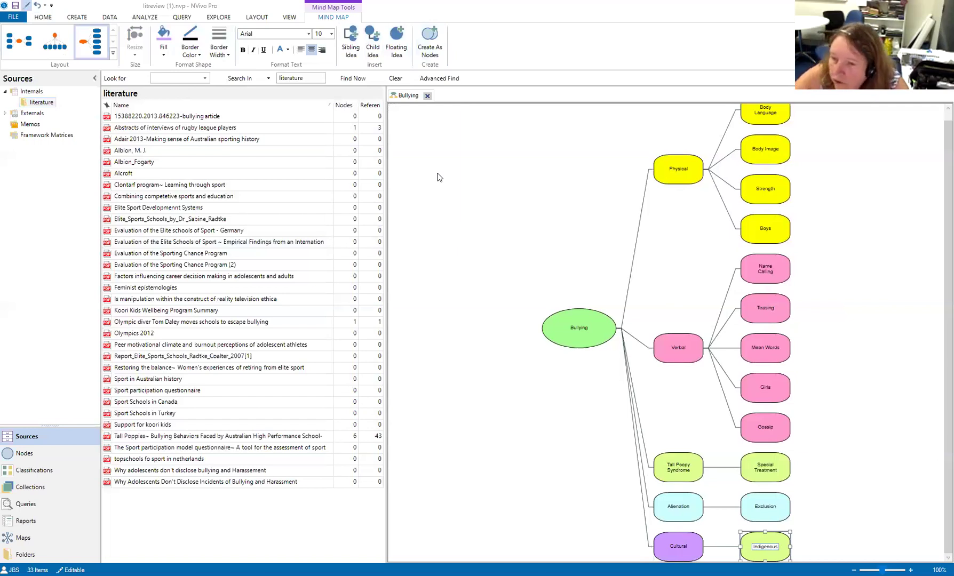
{"action": "left_click", "coordinate": [160, 39]}
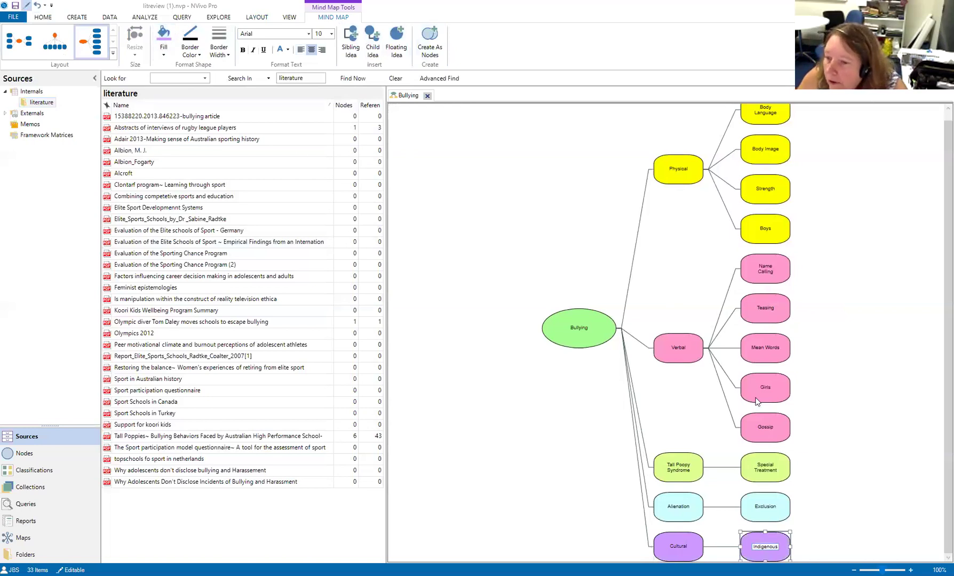
{"action": "left_click", "coordinate": [836, 383]}
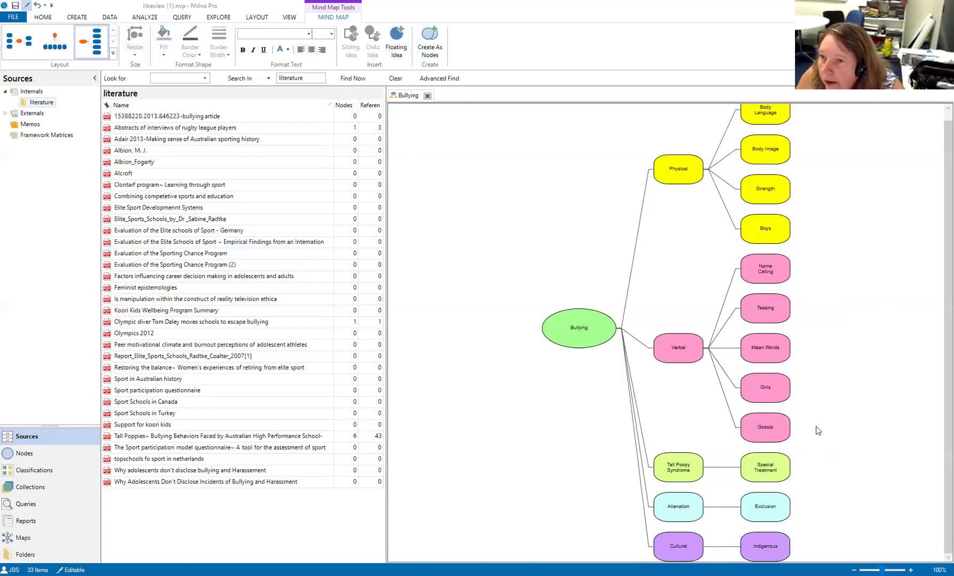
- Try the top-down tree layout and settle on the layout with branches on both sides of the Bullying idea
{"action": "left_click", "coordinate": [55, 42]}
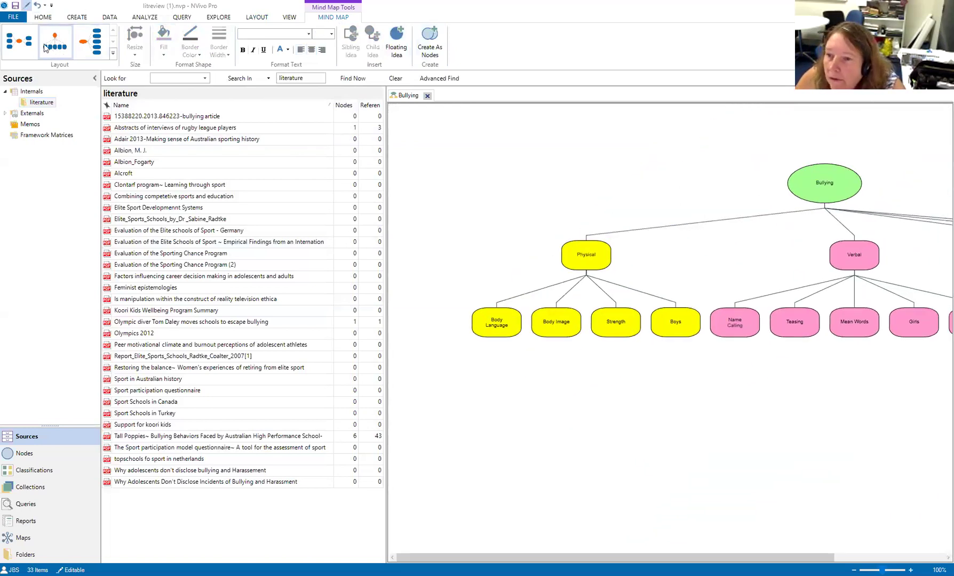
{"action": "left_click", "coordinate": [19, 41]}
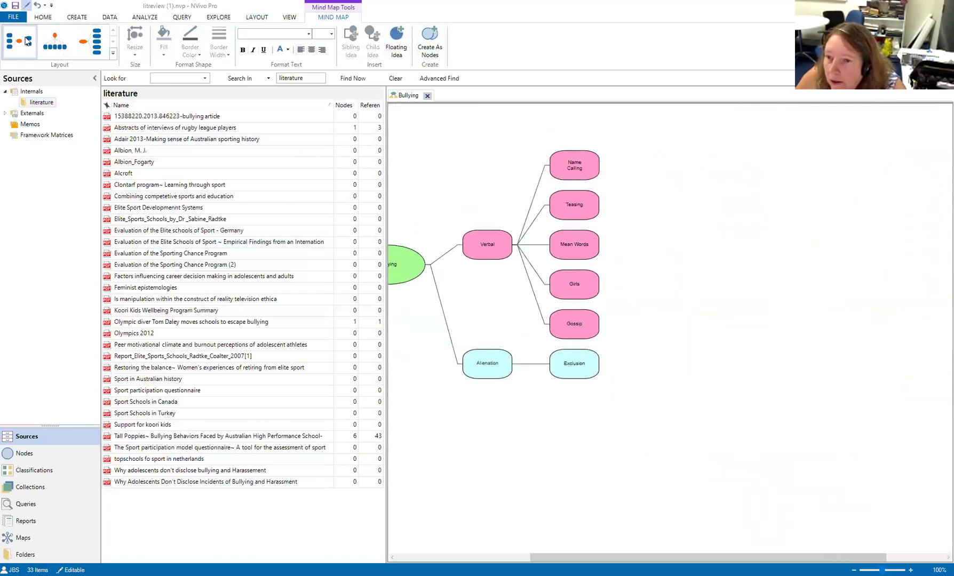
{"action": "left_click_drag", "start_coordinate": [576, 557], "coordinate": [442, 553]}
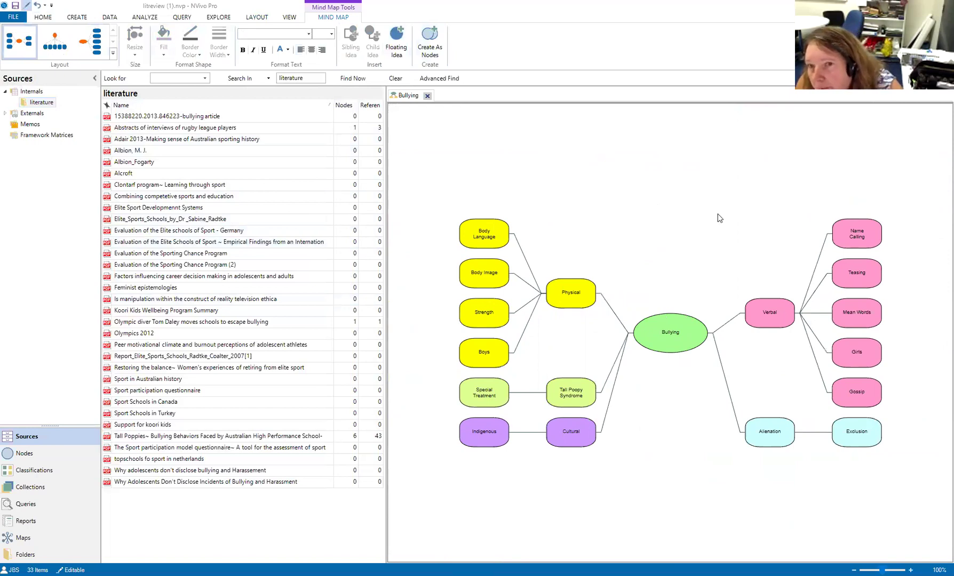
- Add a floating idea named Feminism to the mind map
{"action": "left_click", "coordinate": [396, 40]}
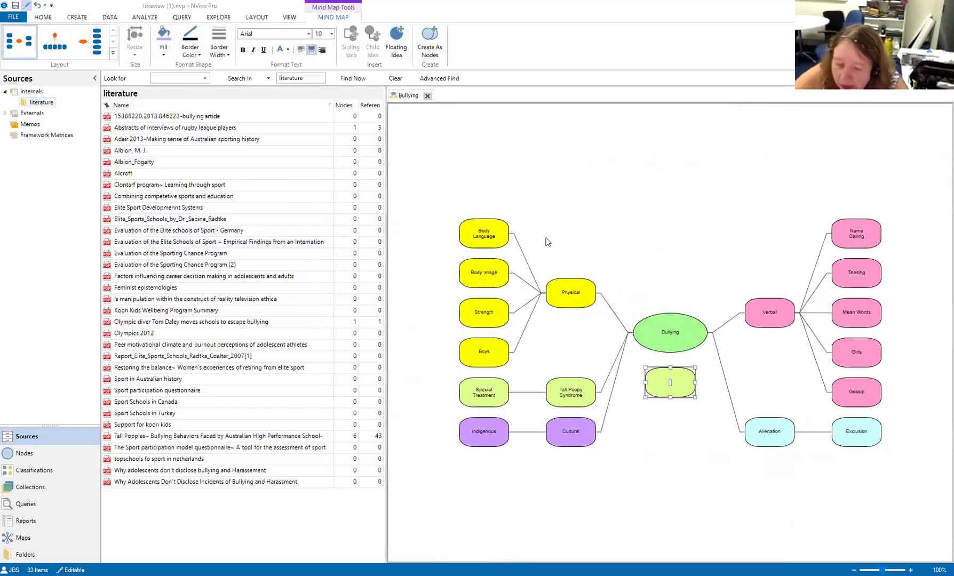
{"action": "type", "text": "Femi"}
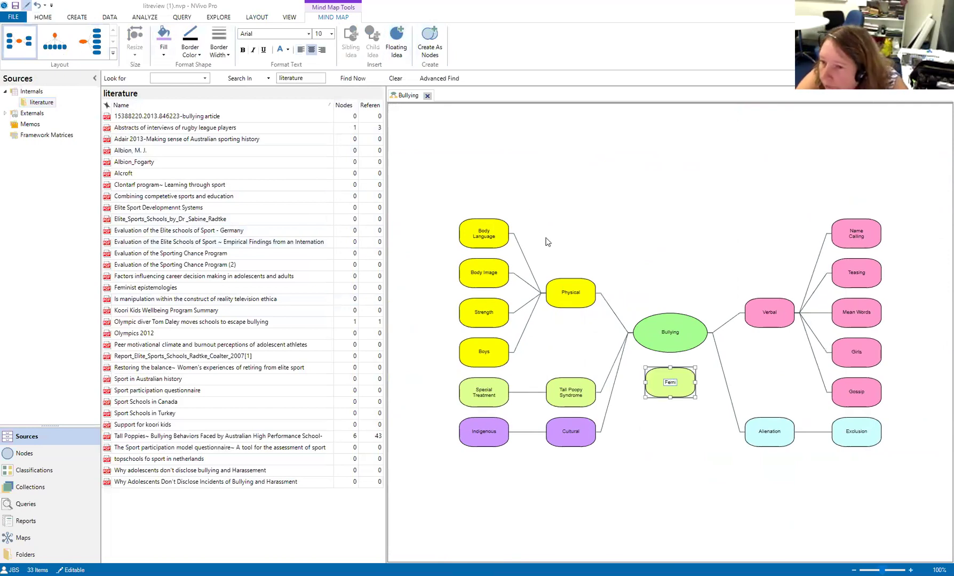
{"action": "type", "text": "n"}
{"action": "type", "text": "im"}
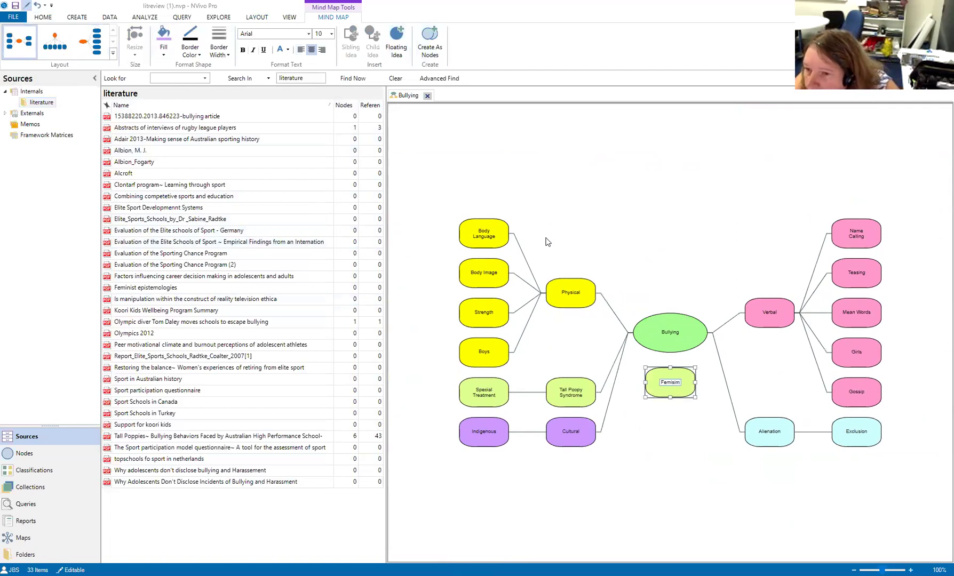
{"action": "key", "text": "BackSpace"}
{"action": "key", "text": "BackSpace"}
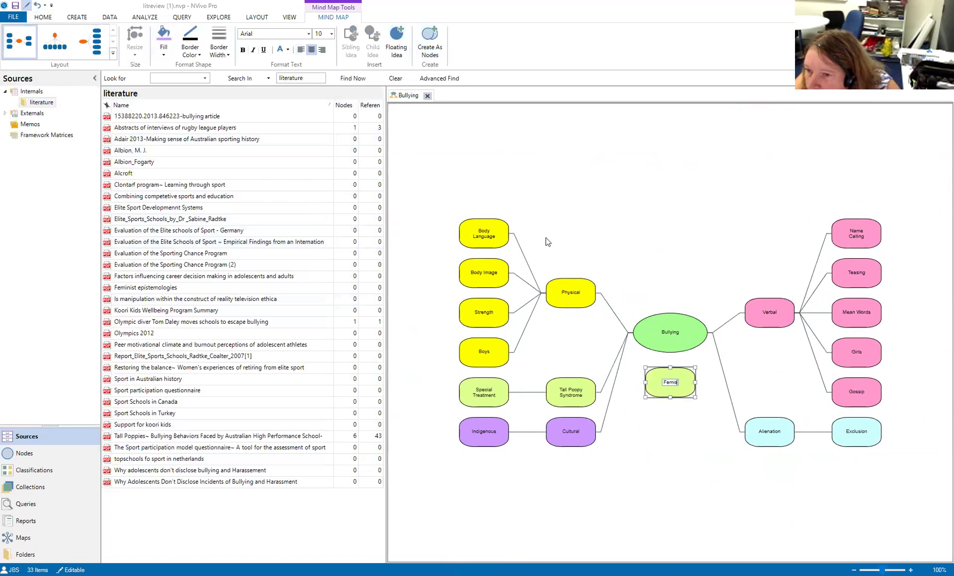
{"action": "key", "text": "BackSpace"}
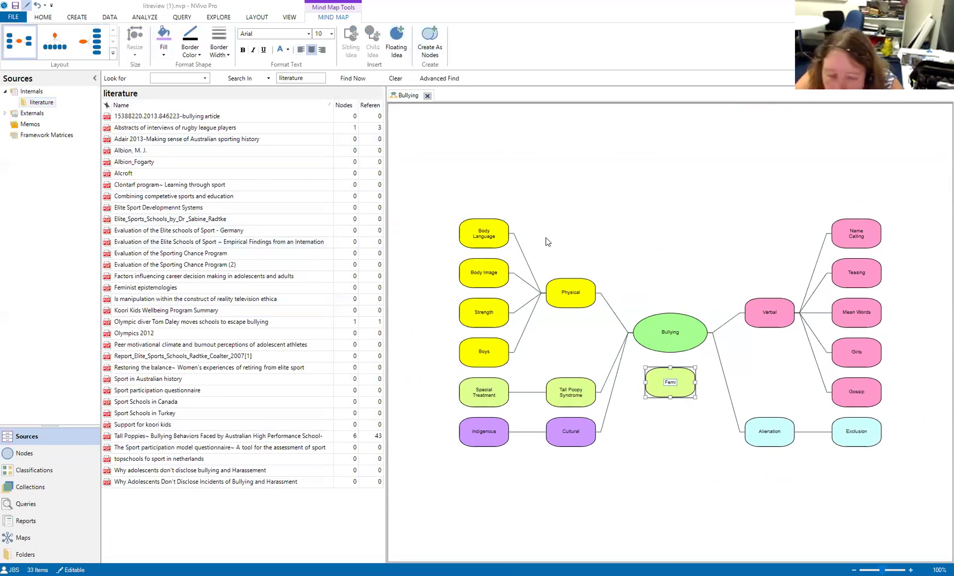
{"action": "type", "text": "nism"}
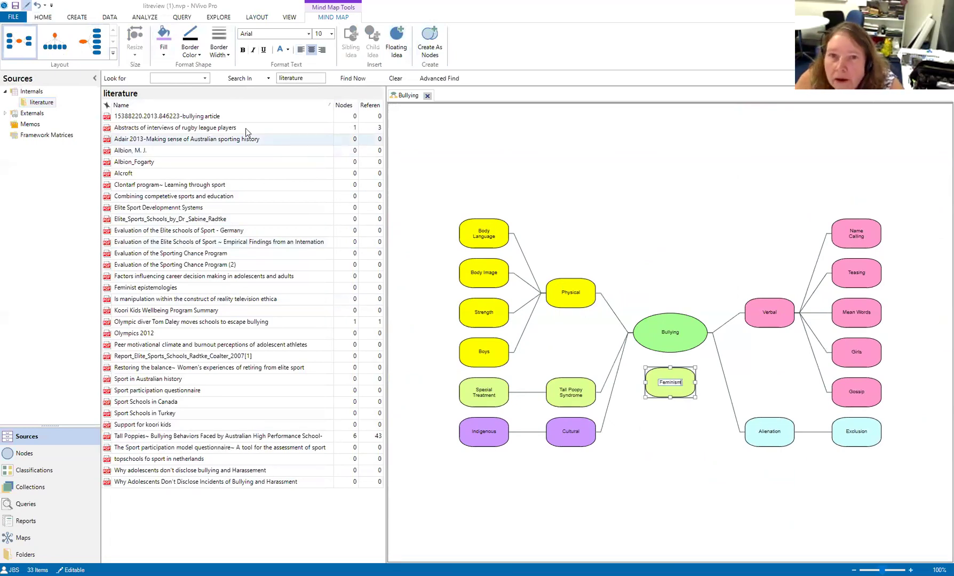
- Fill the Feminism floating idea with bright magenta
{"action": "left_click", "coordinate": [164, 47]}
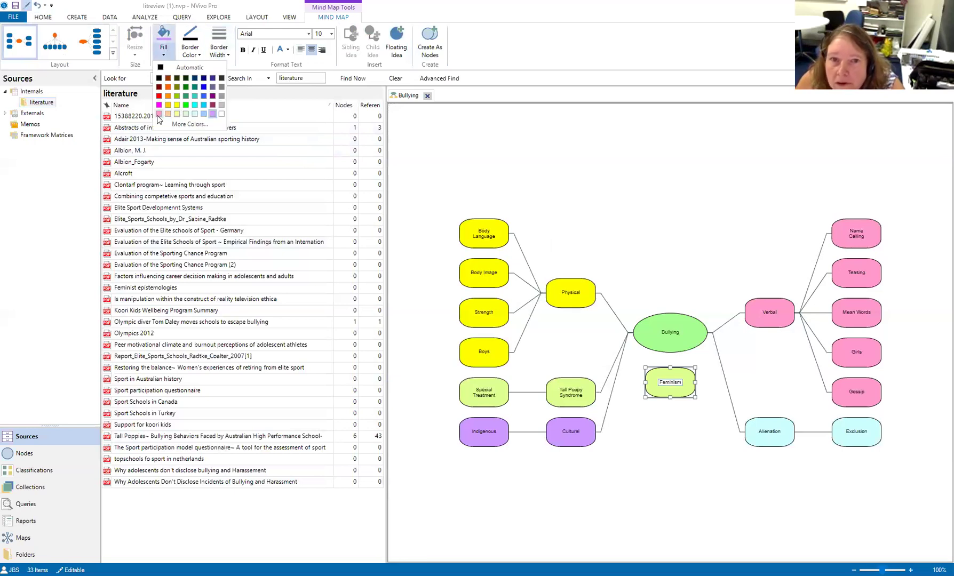
{"action": "left_click", "coordinate": [159, 115]}
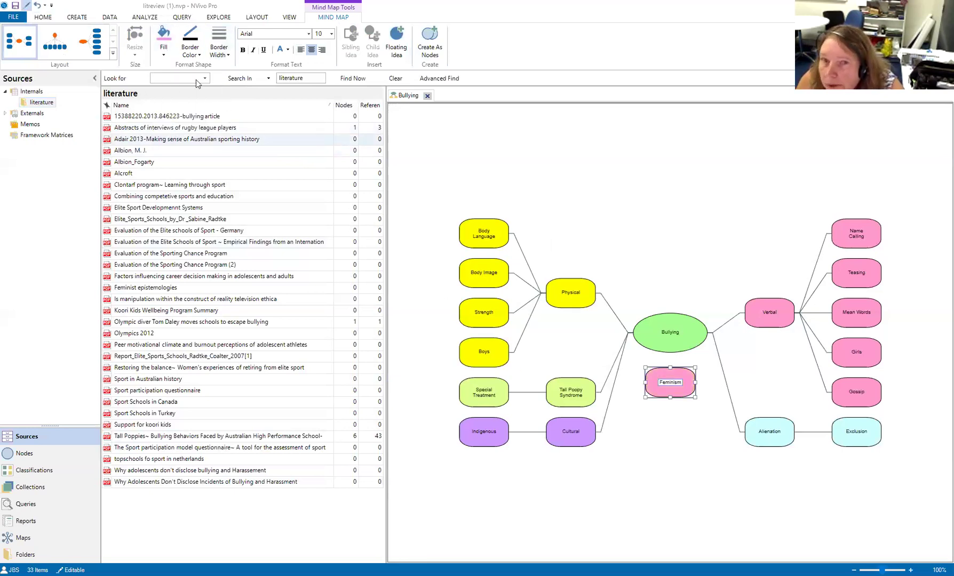
{"action": "left_click", "coordinate": [167, 56]}
{"action": "left_click", "coordinate": [159, 106]}
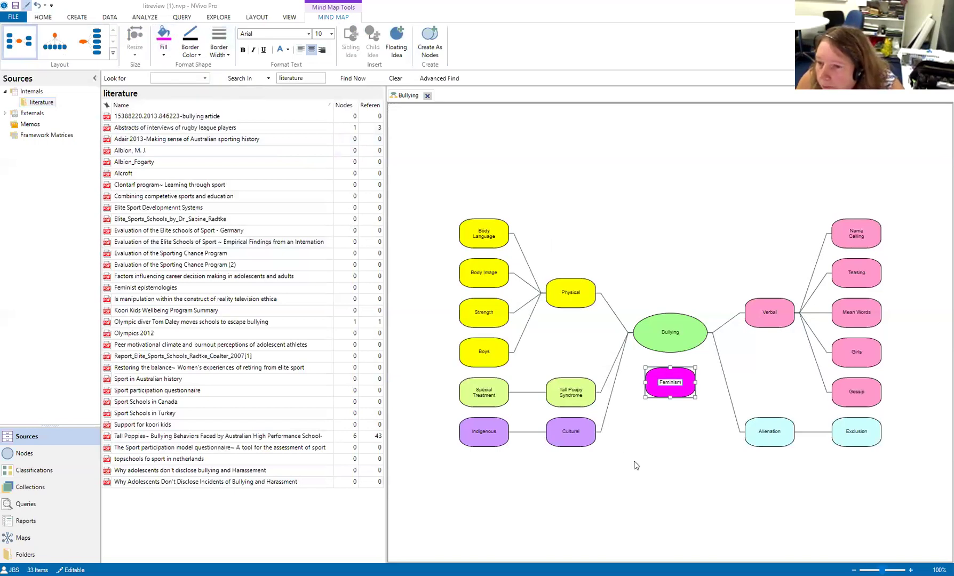
{"action": "left_click", "coordinate": [694, 492]}
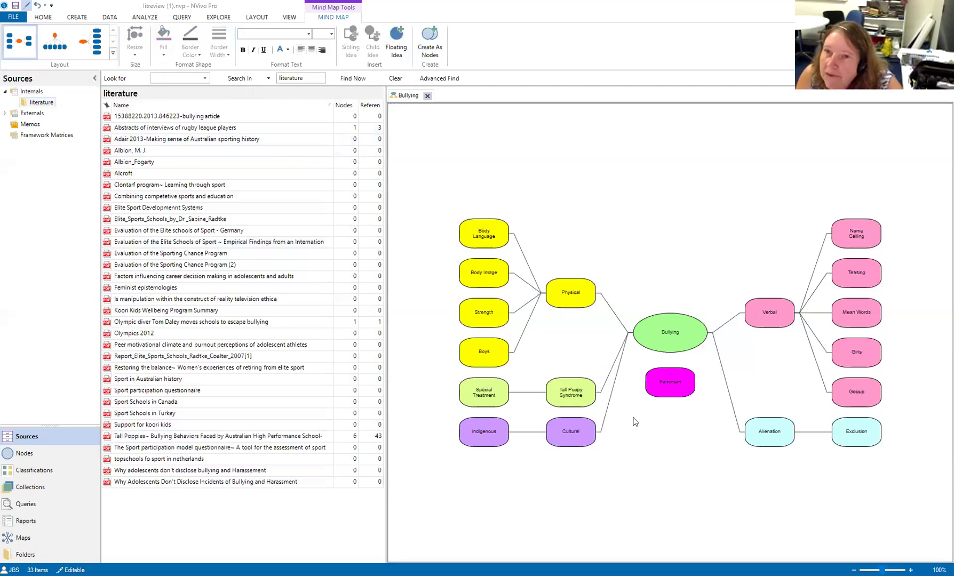
- Create nodes from the mind map's ideas in the Nodes location and show the project's node list
{"action": "left_click", "coordinate": [430, 54]}
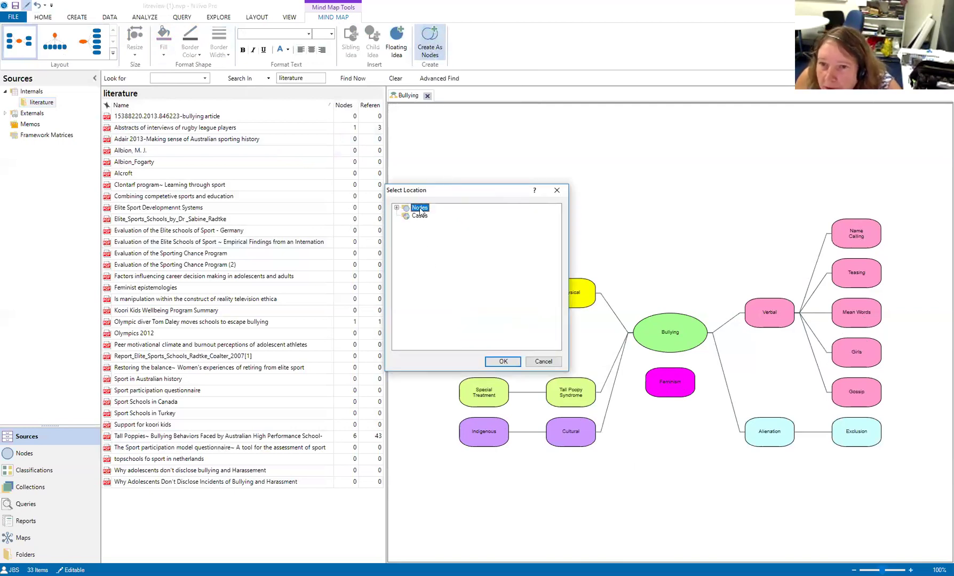
{"action": "left_click", "coordinate": [516, 363]}
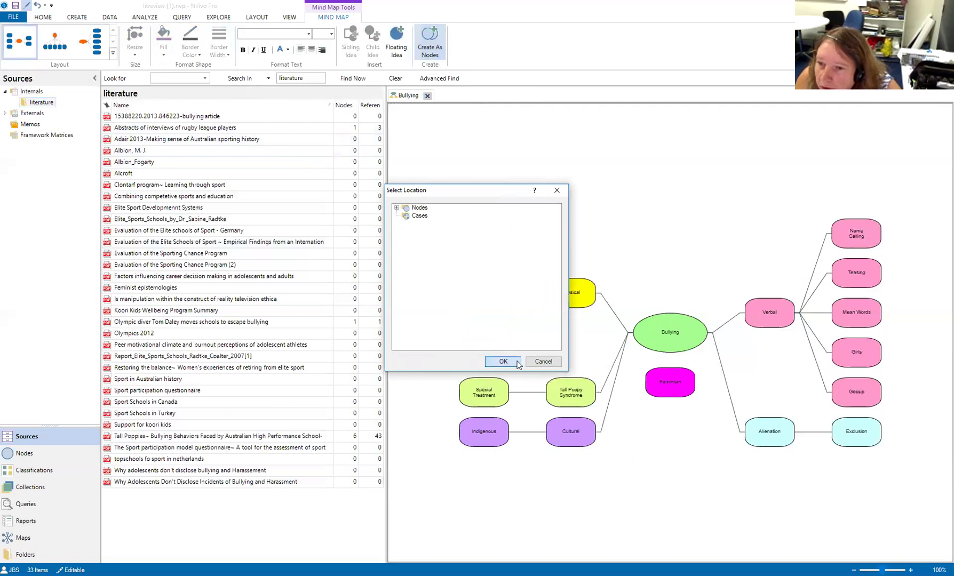
{"action": "left_click", "coordinate": [100, 453]}
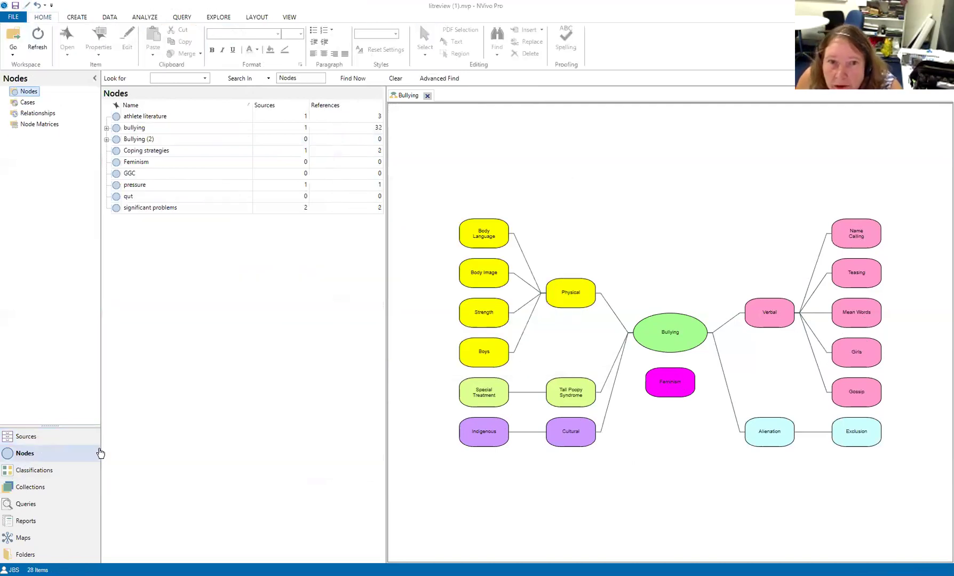
- Expand the Bullying (2) node and its Alienation, Cultural, Physical, tall poppy and Verbal child nodes to examine the hierarchy
{"action": "left_click", "coordinate": [107, 139]}
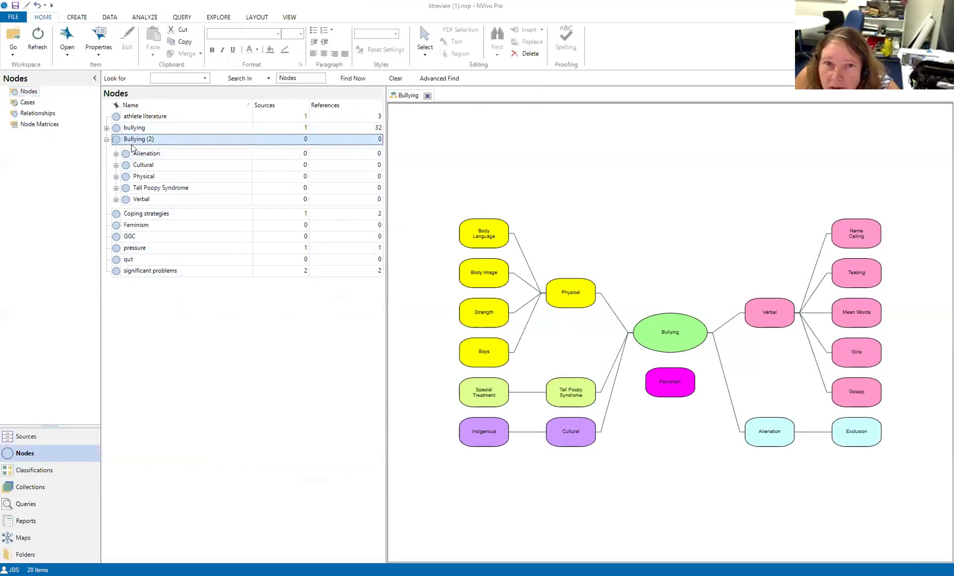
{"action": "left_click", "coordinate": [107, 129]}
{"action": "left_click", "coordinate": [107, 129]}
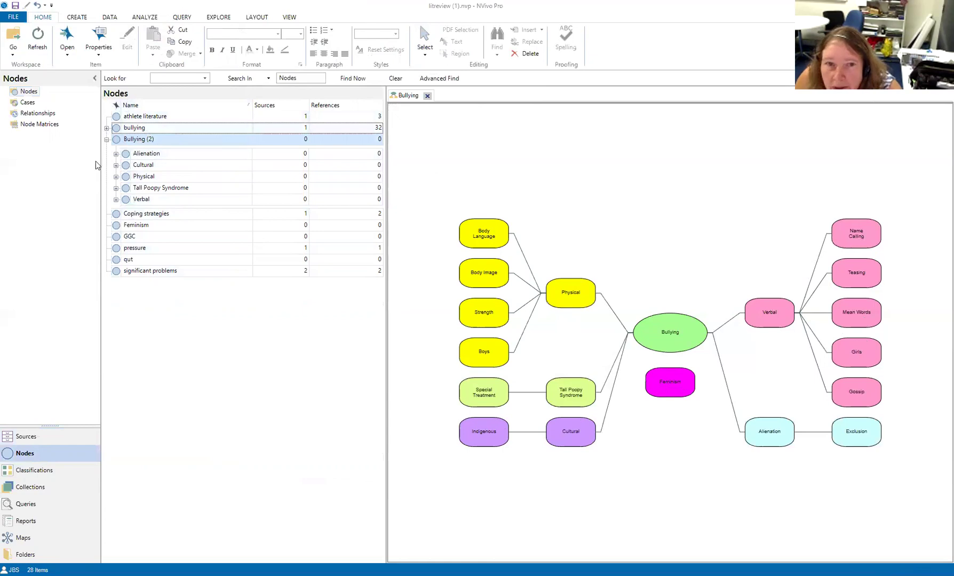
{"action": "left_click", "coordinate": [116, 154]}
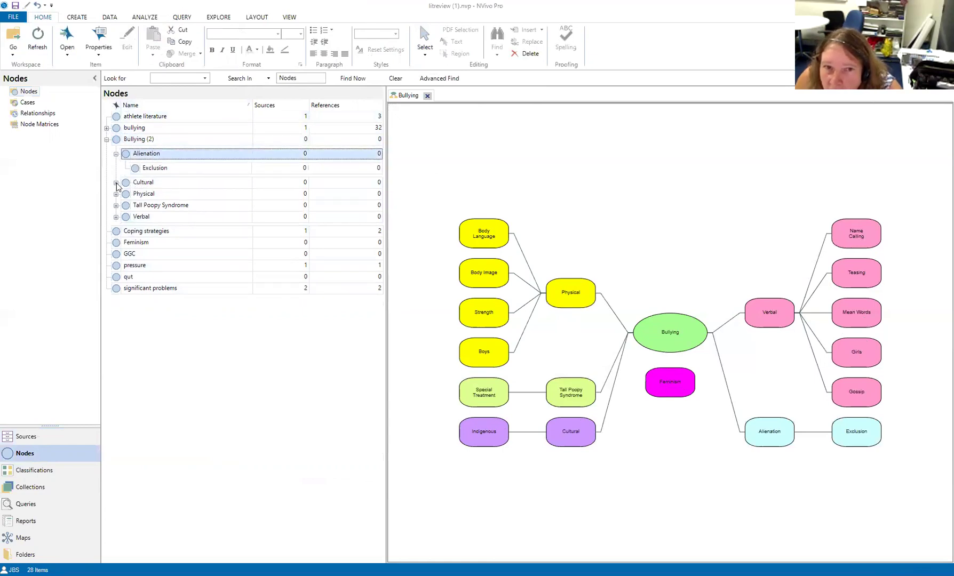
{"action": "left_click", "coordinate": [116, 182]}
{"action": "left_click", "coordinate": [116, 212]}
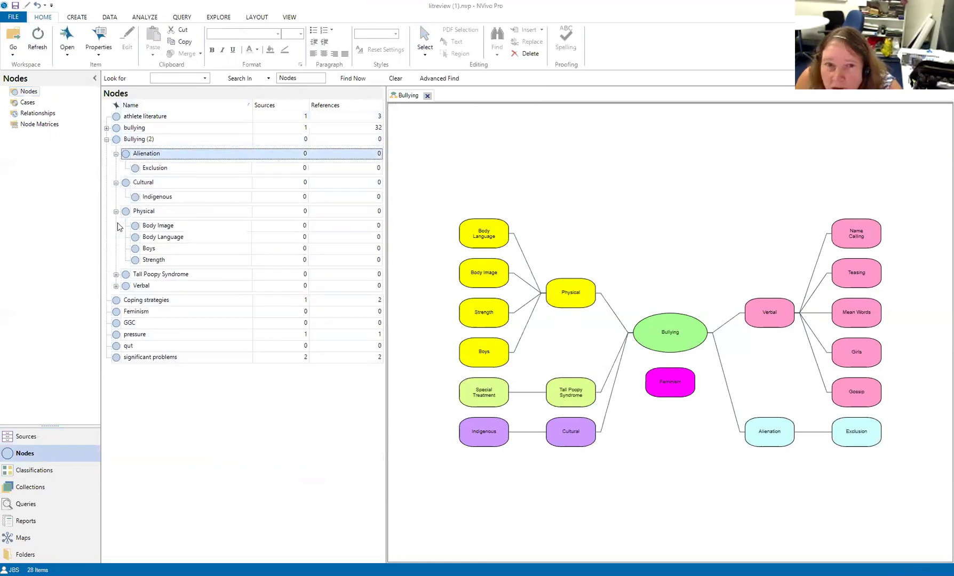
{"action": "left_click", "coordinate": [115, 275]}
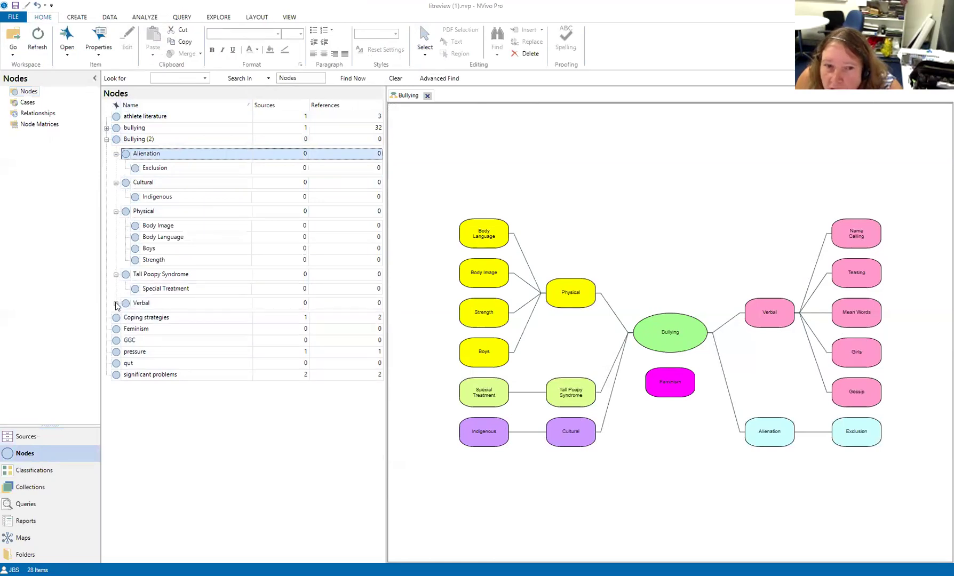
{"action": "left_click", "coordinate": [115, 303]}
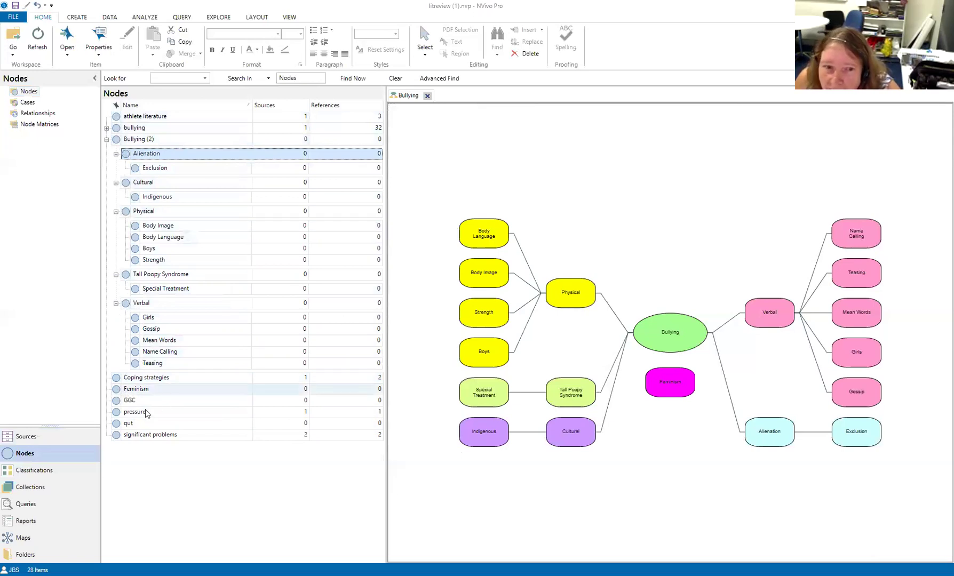
- Open the Tall Poppies bullying article from the literature sources and go to its Tall Poppy Syndrome Behaviours section
{"action": "left_click", "coordinate": [26, 437]}
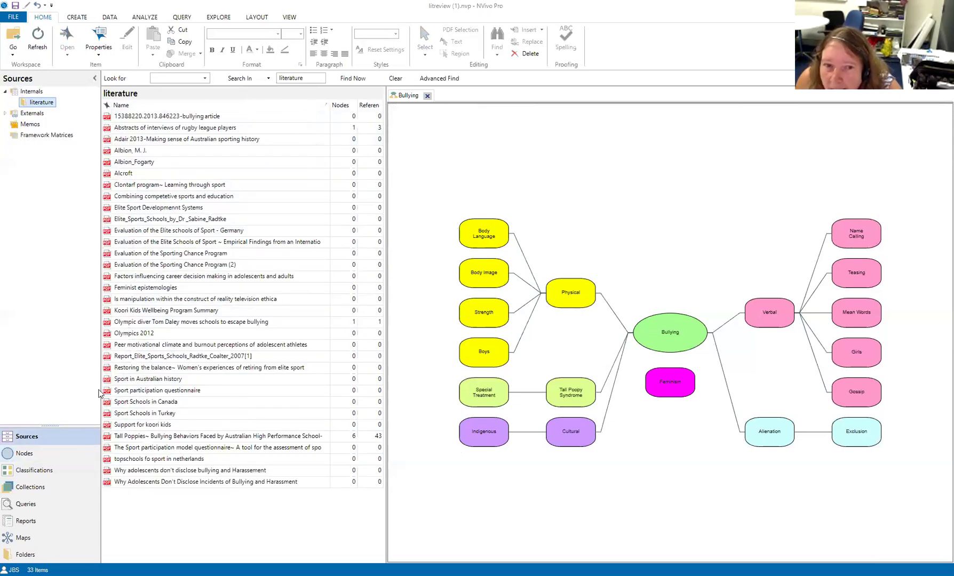
{"action": "left_click", "coordinate": [198, 436]}
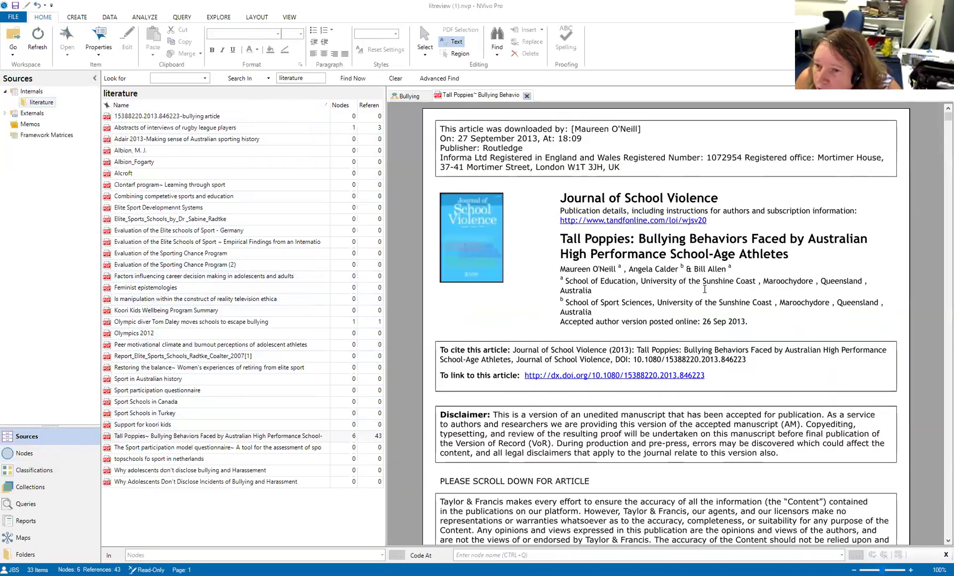
{"action": "scroll", "coordinate": [694, 290], "scroll_direction": "down", "scroll_amount": 10}
{"action": "scroll", "coordinate": [706, 289], "scroll_direction": "down", "scroll_amount": 20}
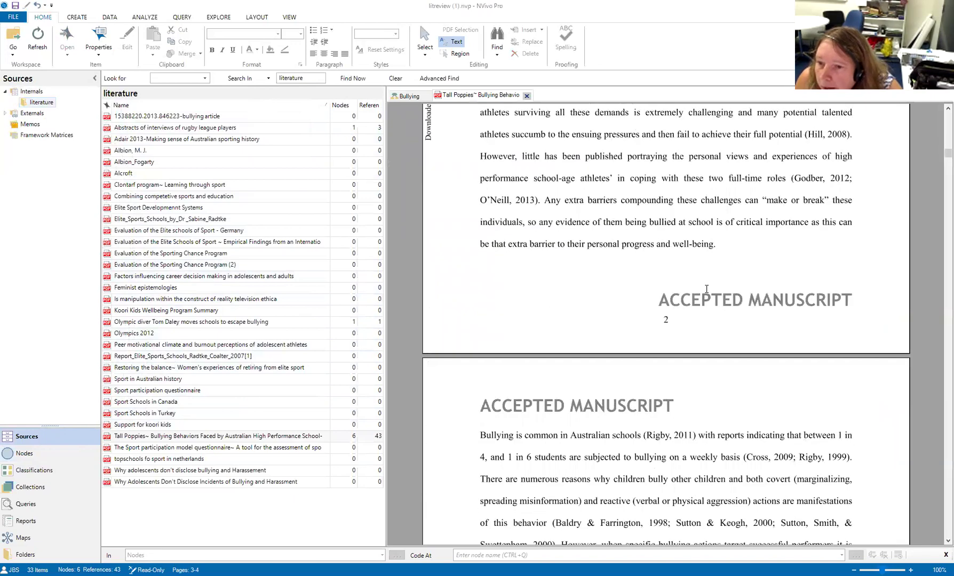
{"action": "scroll", "coordinate": [717, 290], "scroll_direction": "down", "scroll_amount": 2}
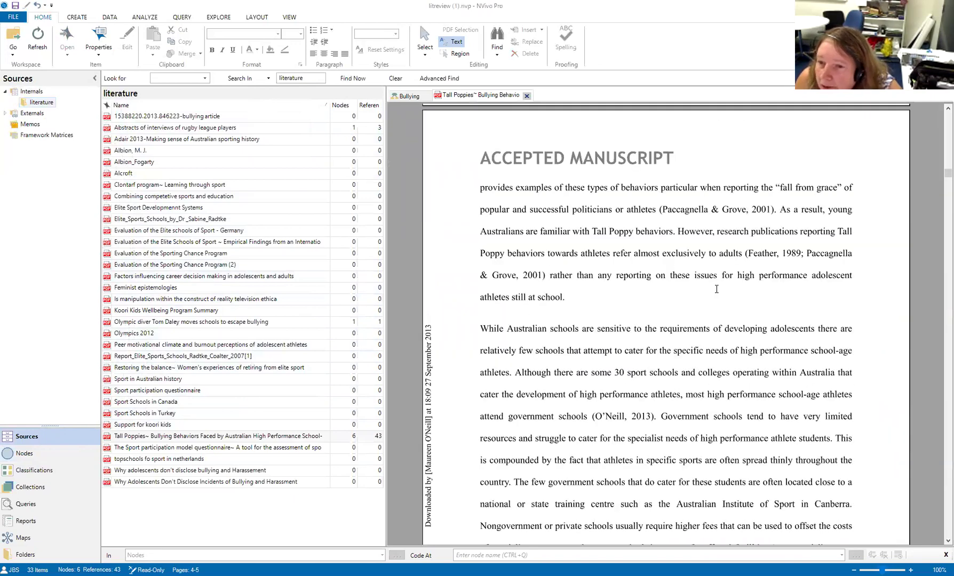
{"action": "scroll", "coordinate": [716, 289], "scroll_direction": "down", "scroll_amount": 8}
{"action": "scroll", "coordinate": [717, 290], "scroll_direction": "down", "scroll_amount": 20}
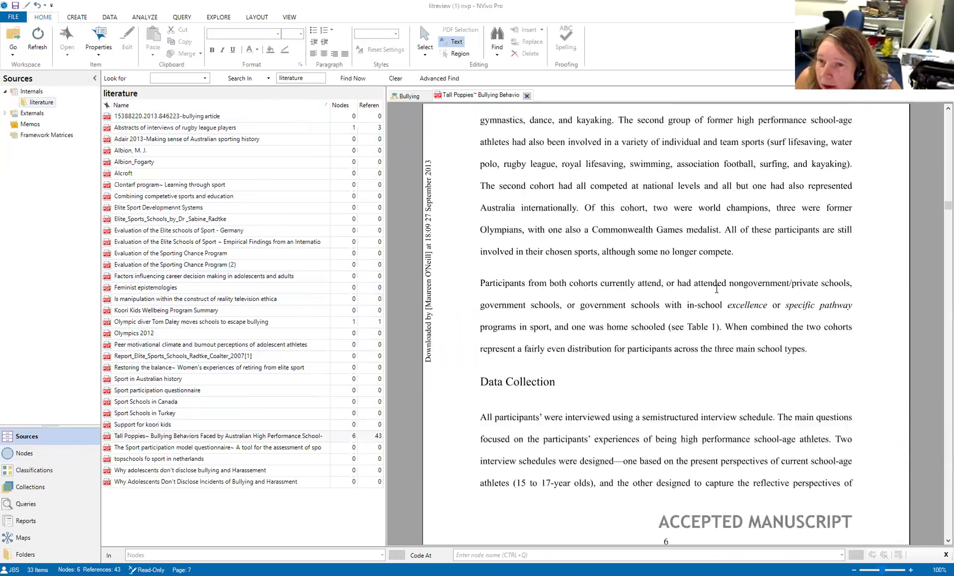
{"action": "scroll", "coordinate": [717, 290], "scroll_direction": "down", "scroll_amount": 20}
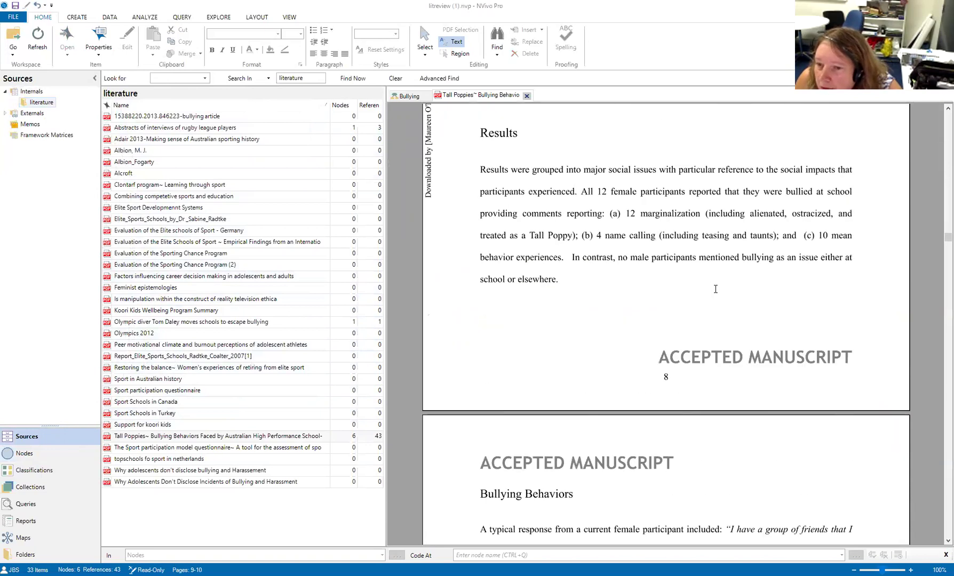
{"action": "scroll", "coordinate": [717, 291], "scroll_direction": "down", "scroll_amount": 5}
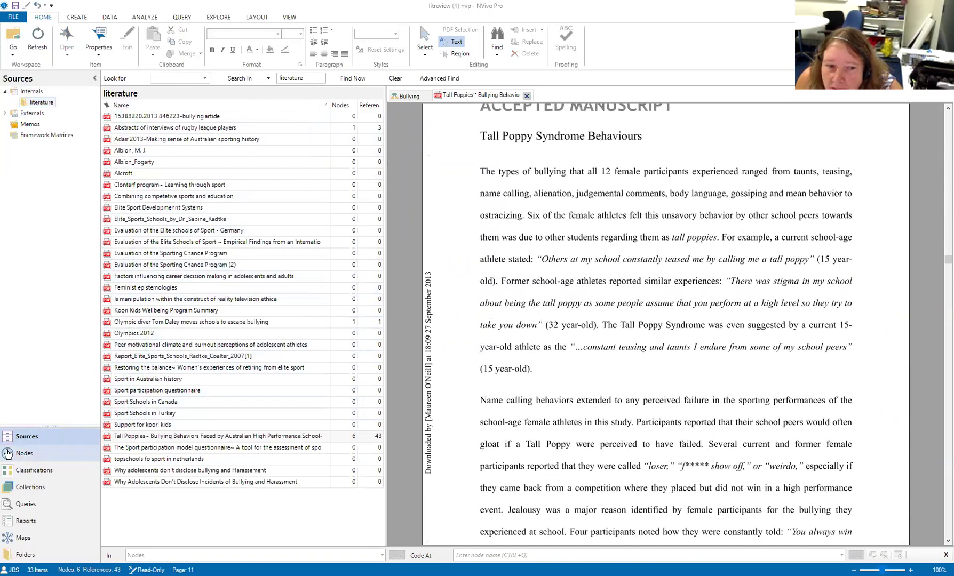
- Correct the misspelled tall poppy node name under Bullying (2) to Tall Poppy Syndrome
{"action": "left_click", "coordinate": [85, 453]}
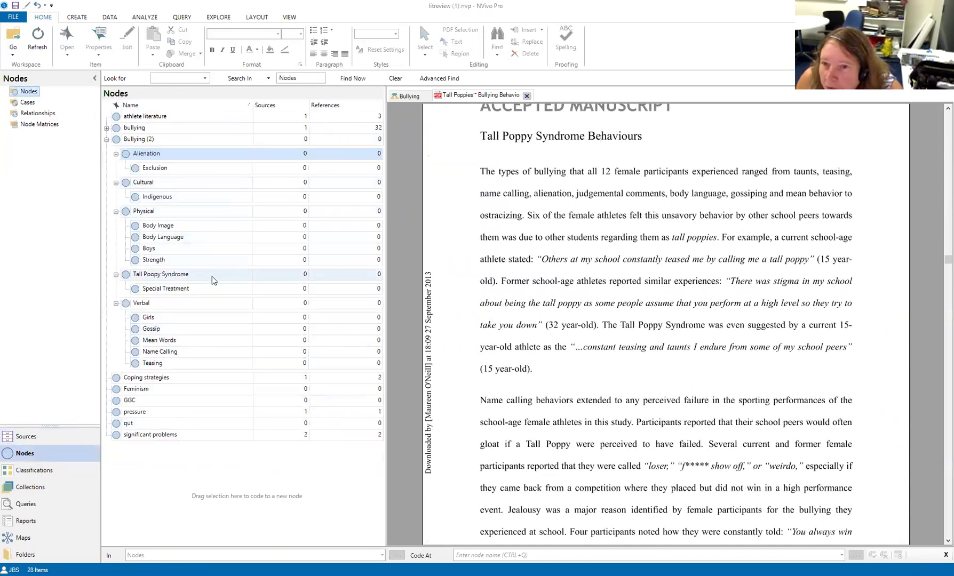
{"action": "right_click", "coordinate": [159, 277]}
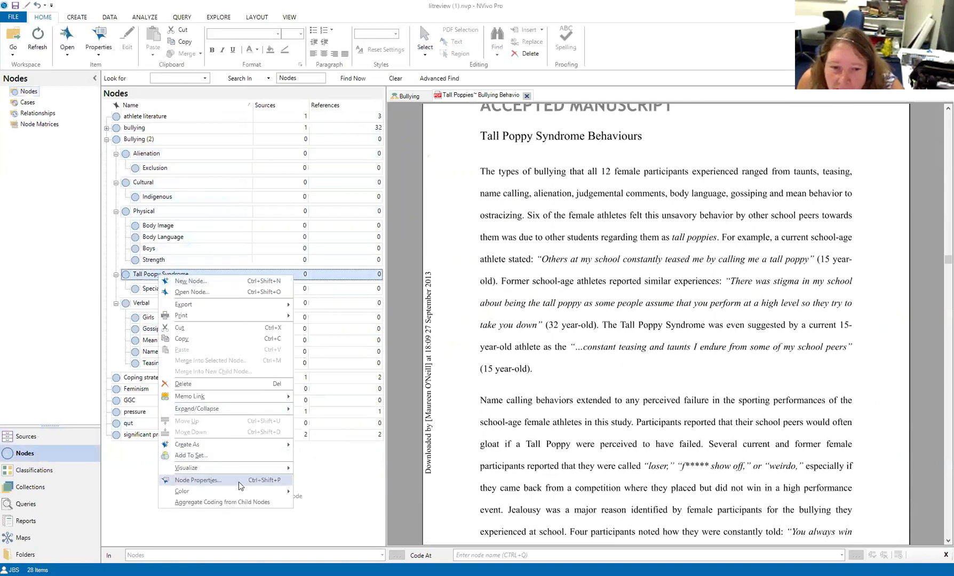
{"action": "left_click", "coordinate": [247, 481]}
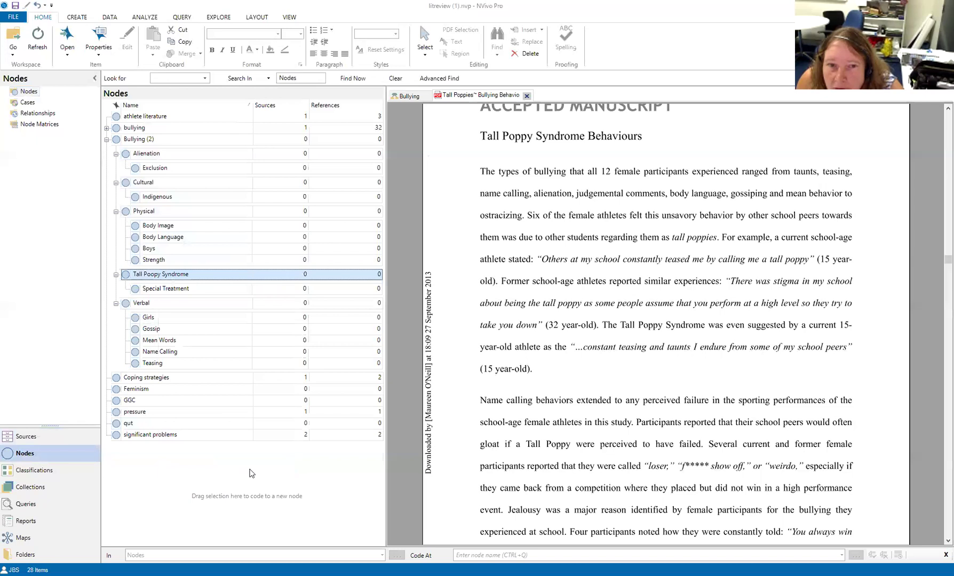
{"action": "left_click", "coordinate": [429, 233]}
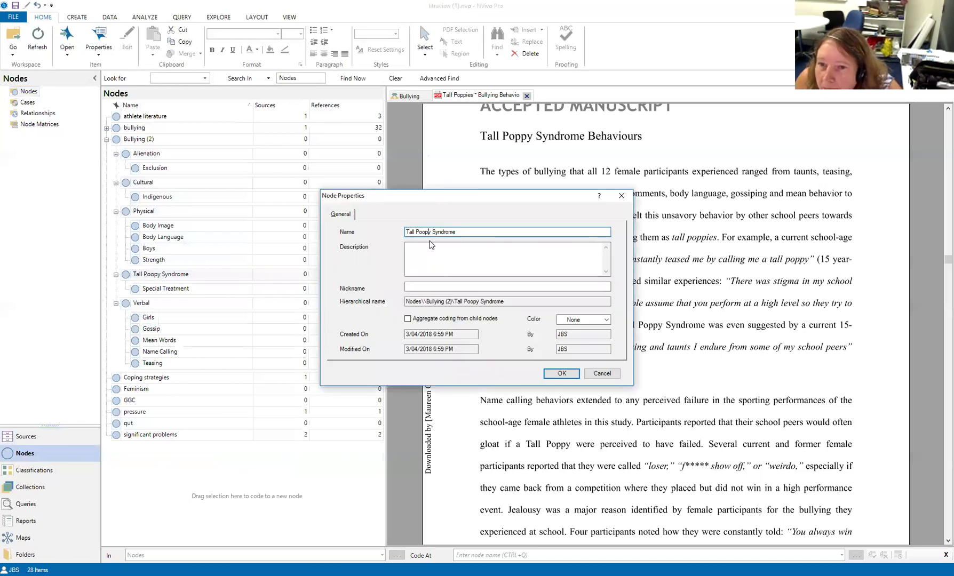
{"action": "key", "text": "BackSpace"}
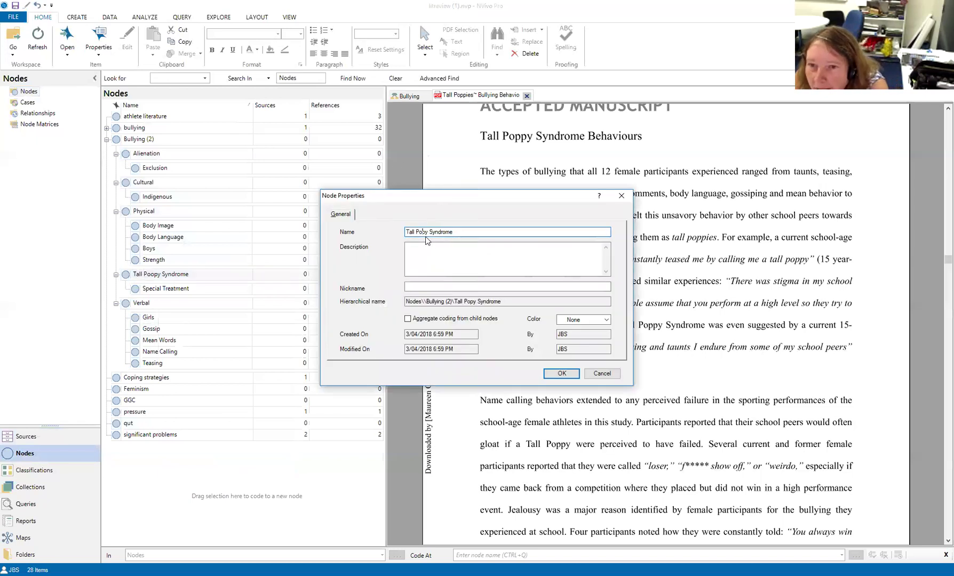
{"action": "type", "text": "p"}
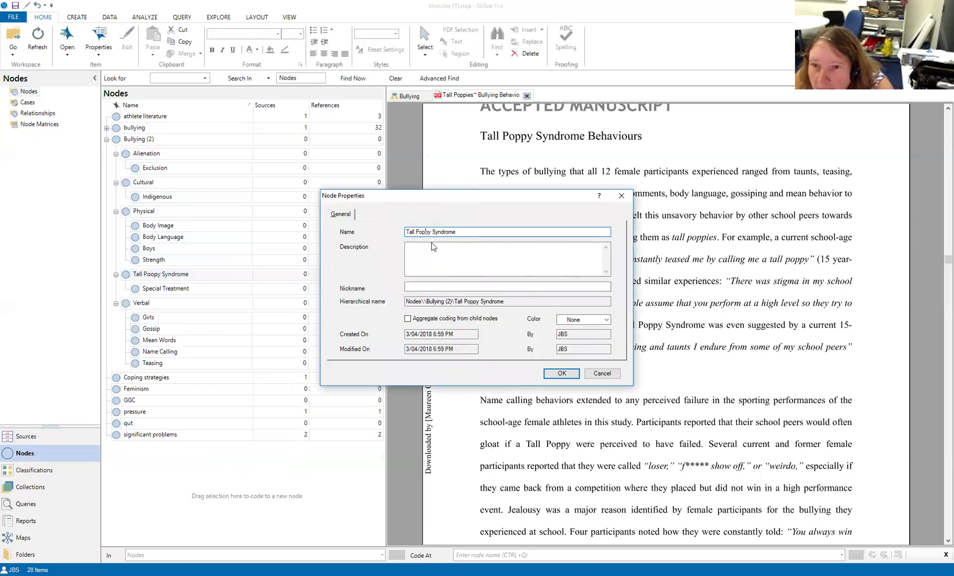
{"action": "left_click", "coordinate": [562, 374]}
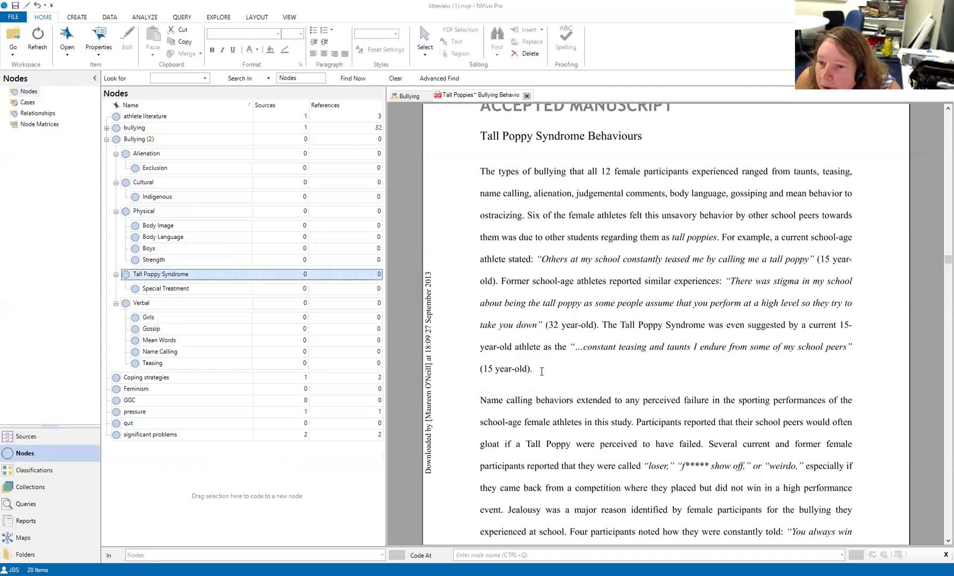
- Code the Tall Poppy Syndrome Behaviours heading and first paragraph to Tall Poppy Syndrome, and the following name calling paragraph to Name Calling
{"action": "left_click_drag", "start_coordinate": [542, 372], "coordinate": [479, 136]}
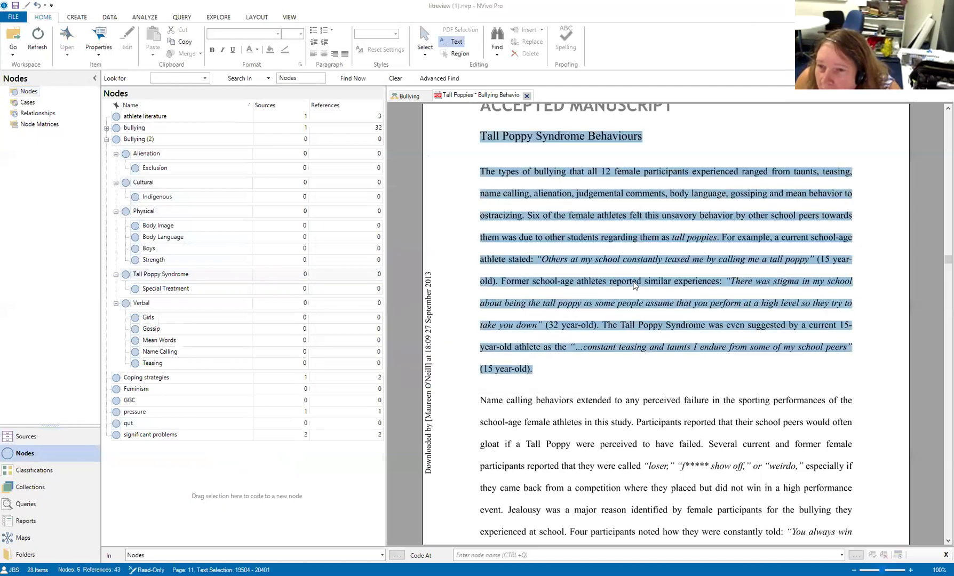
{"action": "left_click_drag", "start_coordinate": [677, 266], "coordinate": [186, 277]}
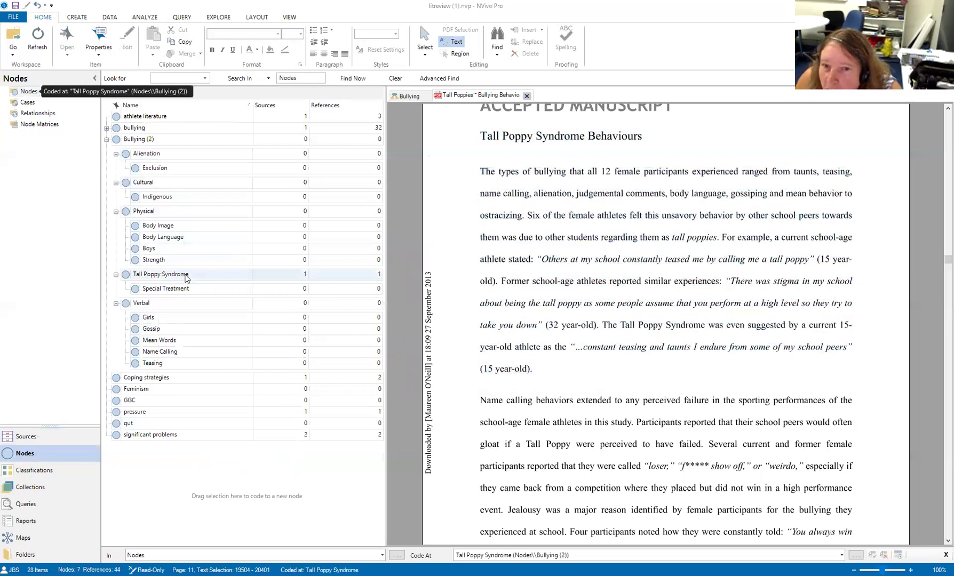
{"action": "scroll", "coordinate": [630, 409], "scroll_direction": "down", "scroll_amount": 3}
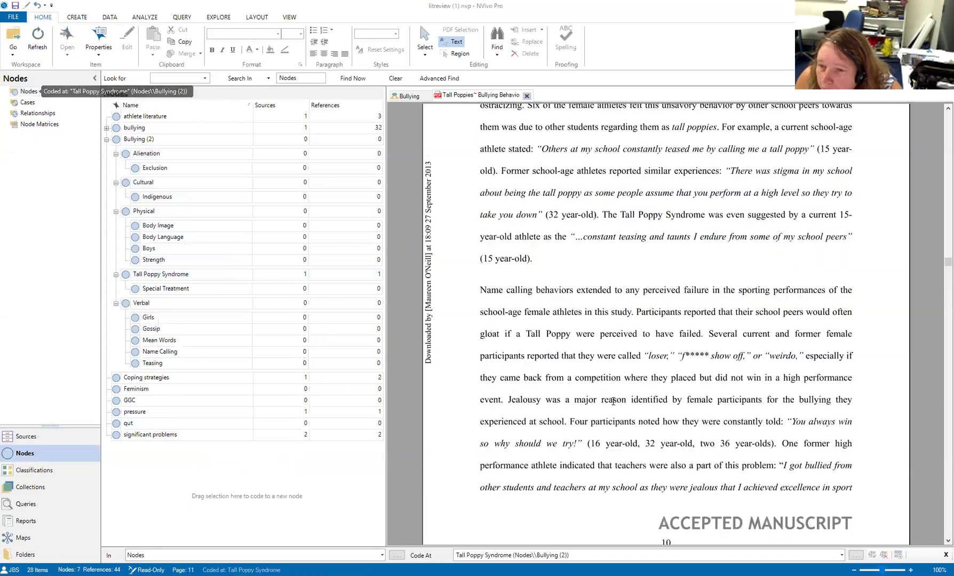
{"action": "left_click_drag", "start_coordinate": [476, 304], "coordinate": [854, 484]}
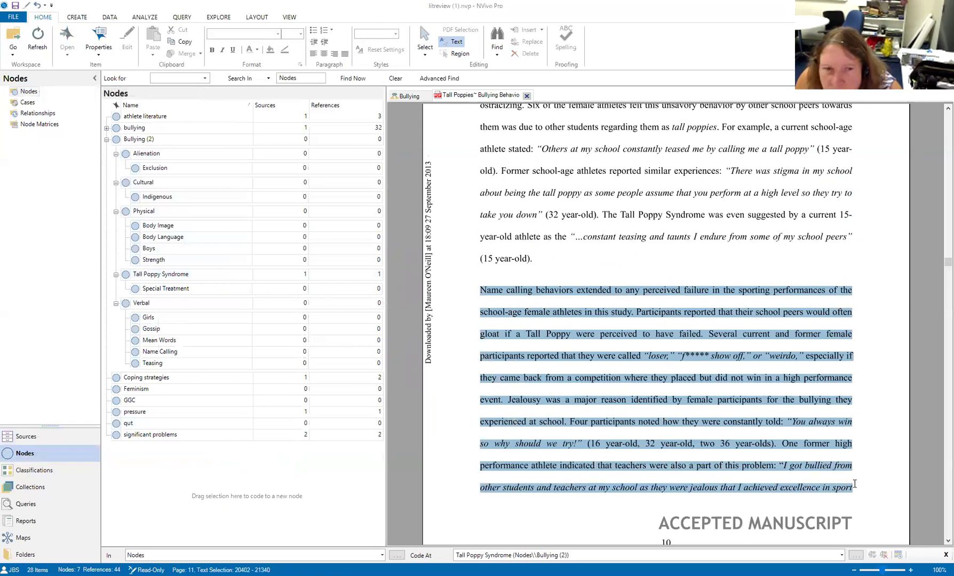
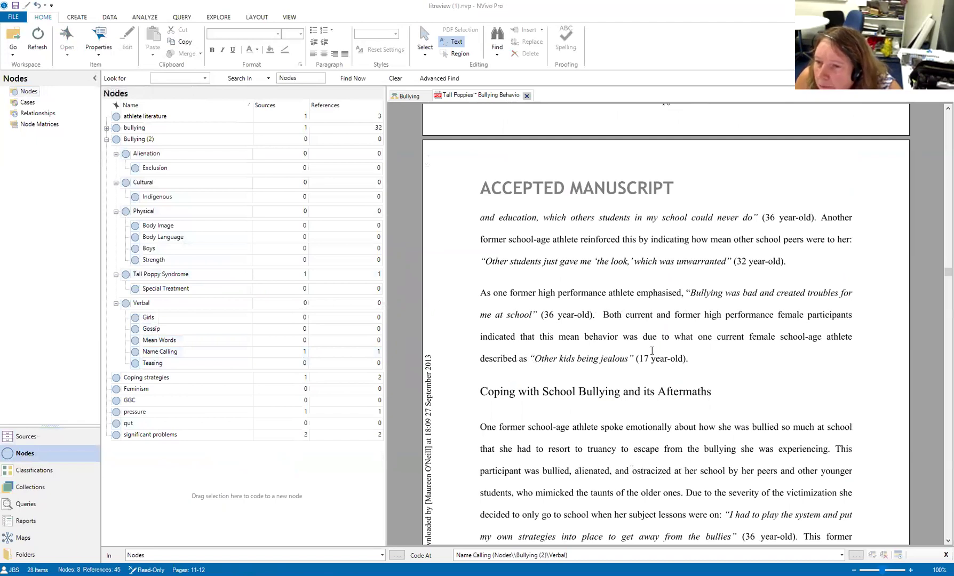
- Code the paragraph starting "As one former high performance athlete emphasised" to the Tall Poppy Syndrome node
{"action": "left_click_drag", "start_coordinate": [693, 359], "coordinate": [474, 298]}
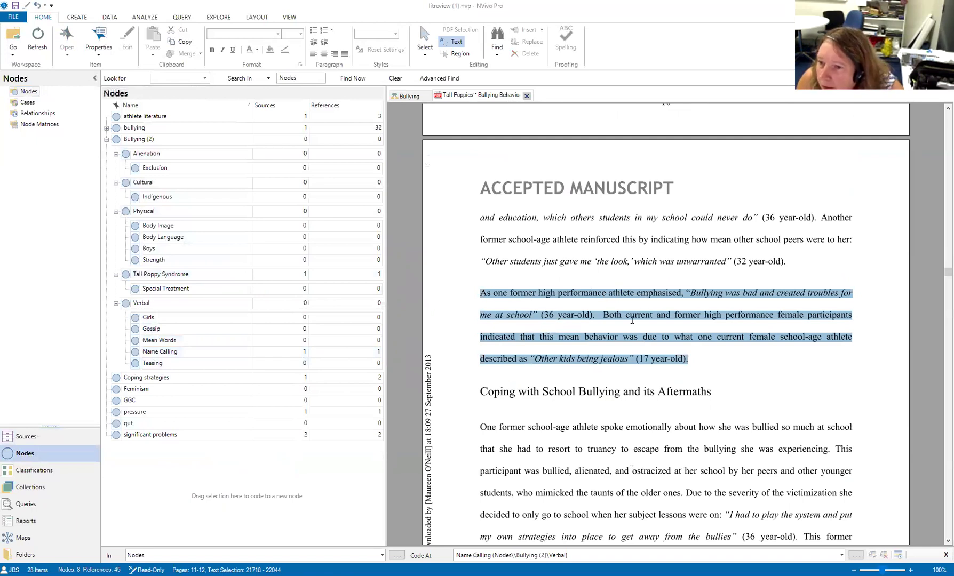
{"action": "left_click_drag", "start_coordinate": [669, 315], "coordinate": [194, 275]}
- Code the Coping with School Bullying passage from "One former school-age athlete spoke emotionally" through the first "(36 year-old)" quote to the Verbal node
{"action": "scroll", "coordinate": [761, 328], "scroll_direction": "down", "scroll_amount": 4}
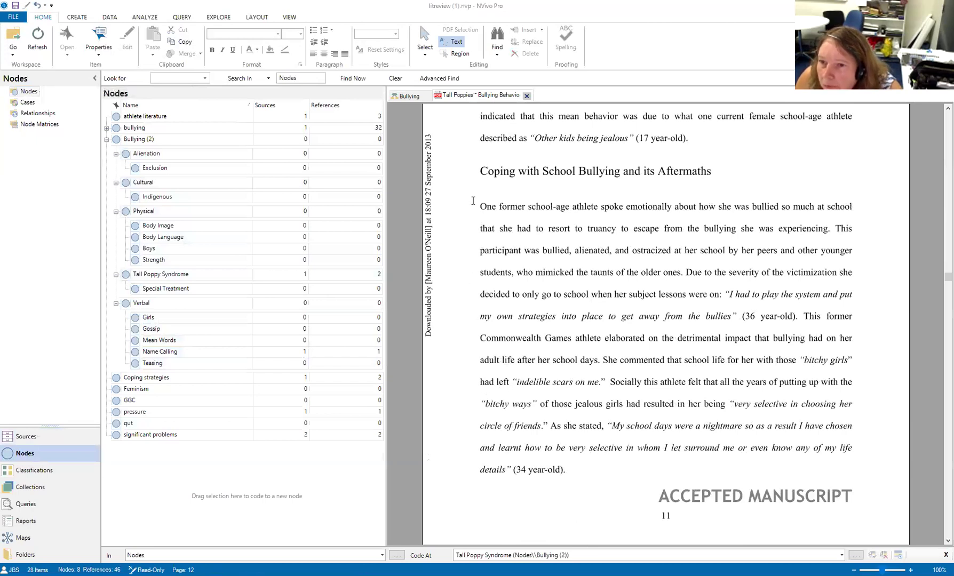
{"action": "left_click_drag", "start_coordinate": [479, 207], "coordinate": [793, 322]}
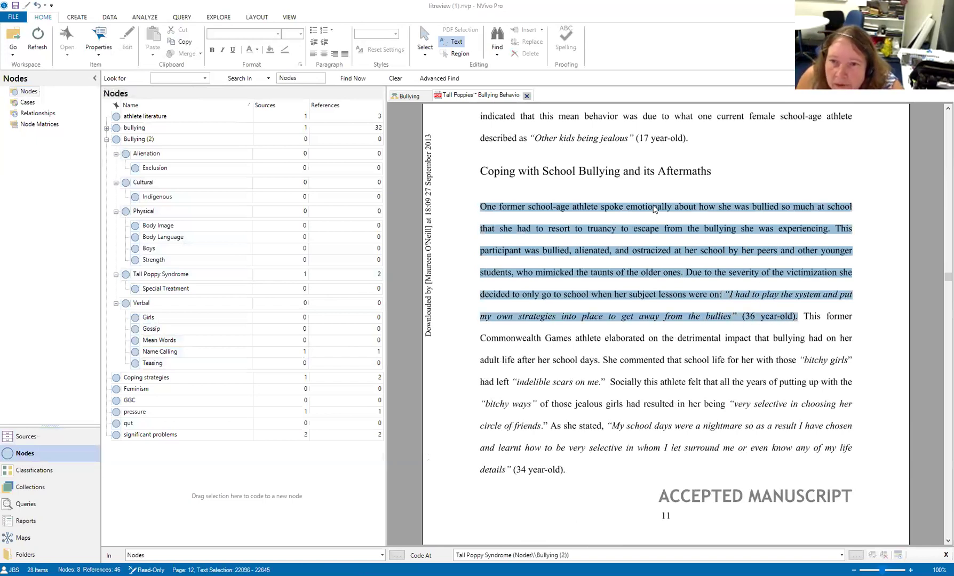
{"action": "left_click_drag", "start_coordinate": [615, 210], "coordinate": [133, 308]}
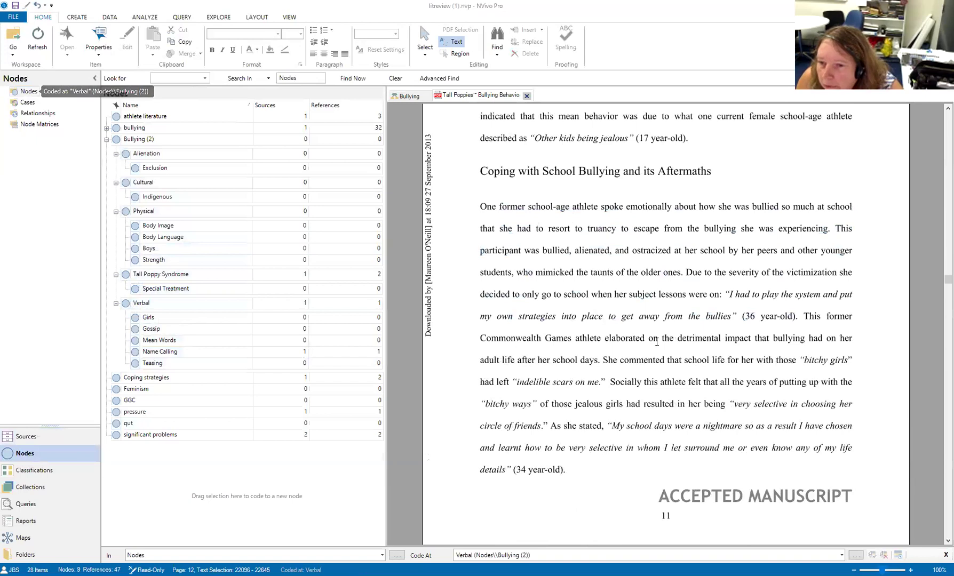
- Code the passage from "Socially this athlete felt" to the end of that paragraph to the Mean Words node under Verbal
{"action": "scroll", "coordinate": [648, 349], "scroll_direction": "down", "scroll_amount": 5}
{"action": "scroll", "coordinate": [648, 349], "scroll_direction": "up", "scroll_amount": 5}
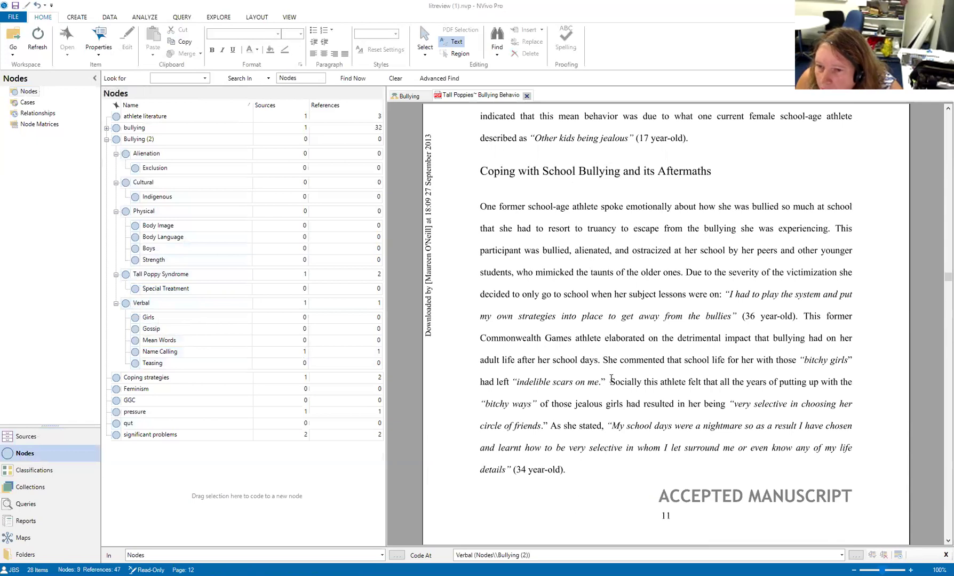
{"action": "left_click_drag", "start_coordinate": [611, 396], "coordinate": [613, 469]}
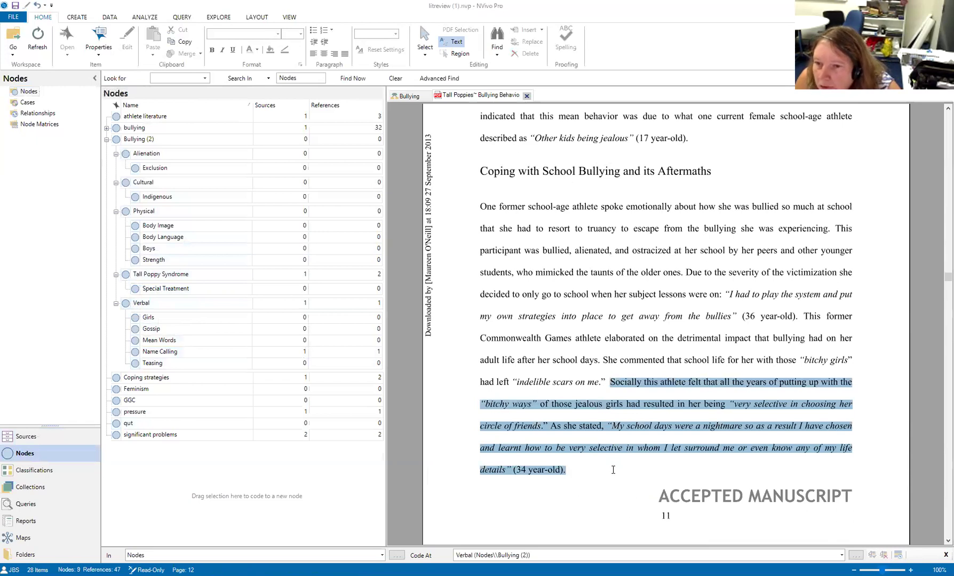
{"action": "left_click_drag", "start_coordinate": [613, 470], "coordinate": [613, 470]}
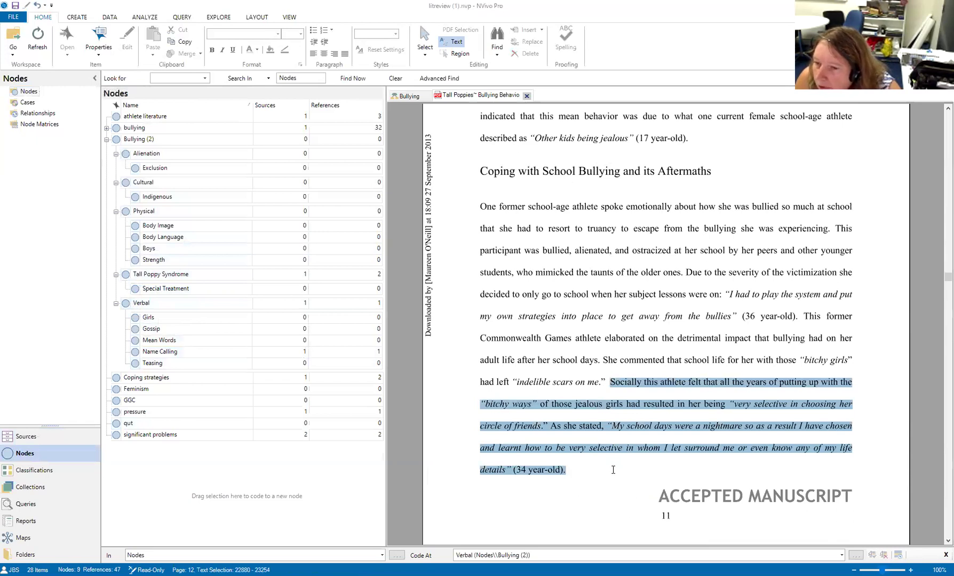
{"action": "left_click_drag", "start_coordinate": [634, 407], "coordinate": [186, 341]}
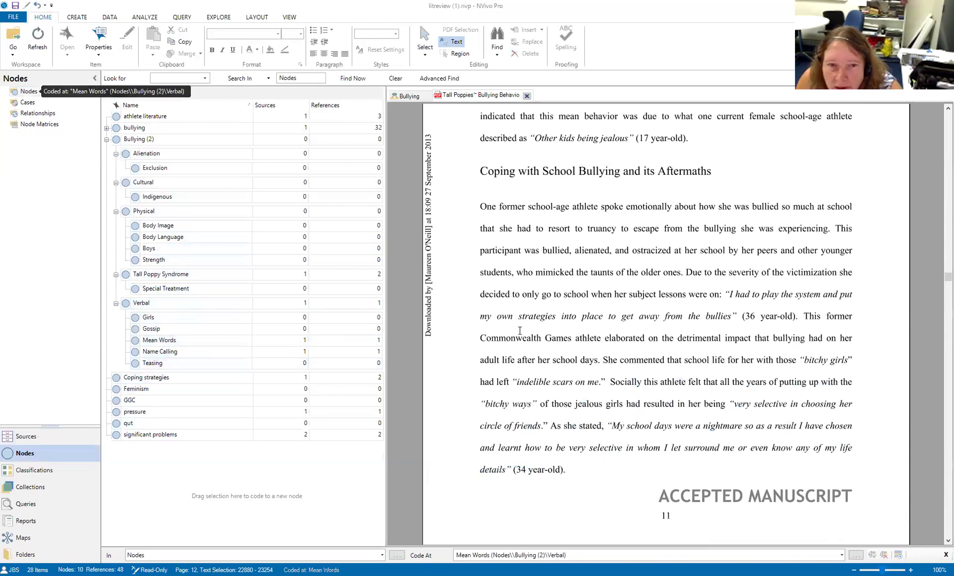
- Code the paragraph under the Discussion heading, starting "This research examined tall poppy bullying behaviors", to the Tall Poppy Syndrome node
{"action": "scroll", "coordinate": [682, 331], "scroll_direction": "down", "scroll_amount": 10}
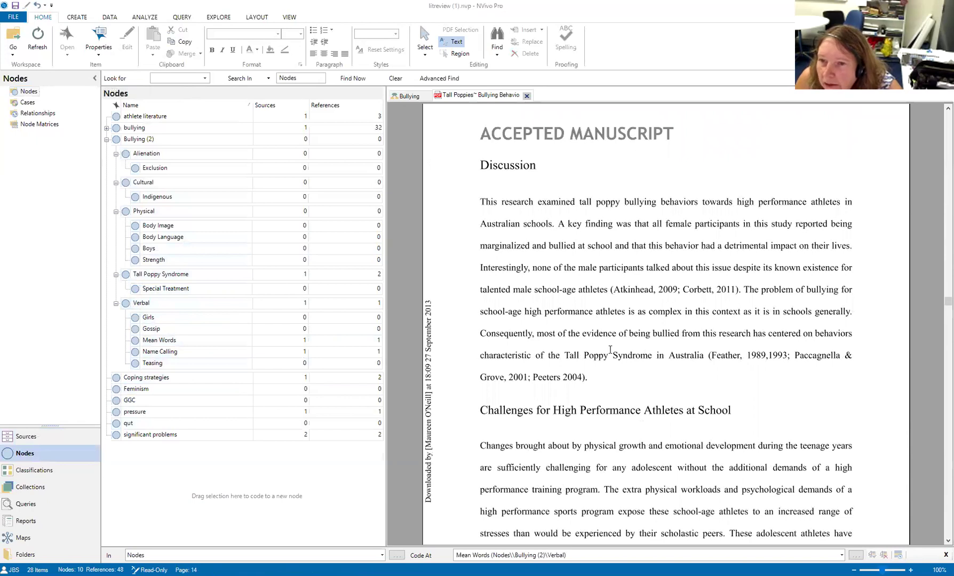
{"action": "left_click_drag", "start_coordinate": [477, 198], "coordinate": [611, 378]}
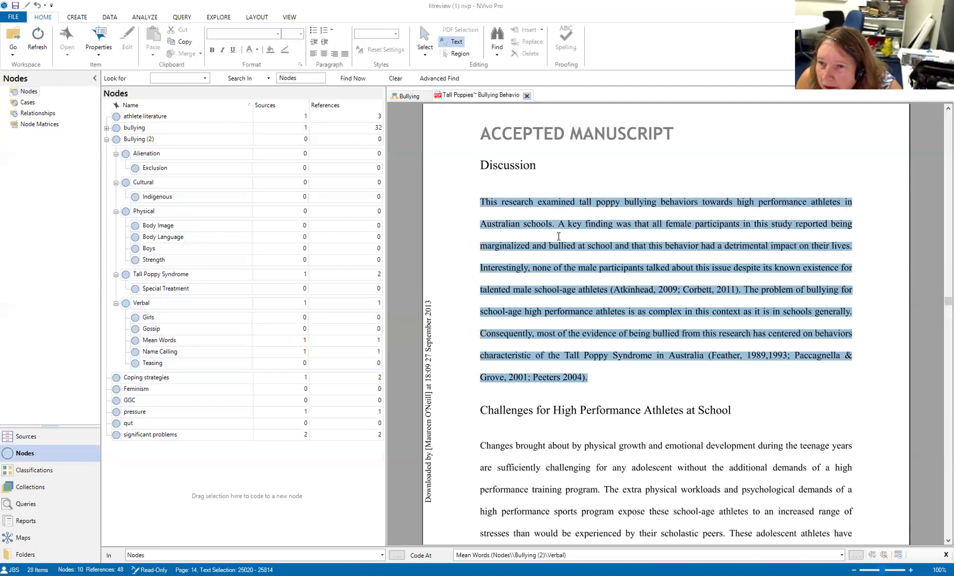
{"action": "left_click_drag", "start_coordinate": [563, 251], "coordinate": [228, 275]}
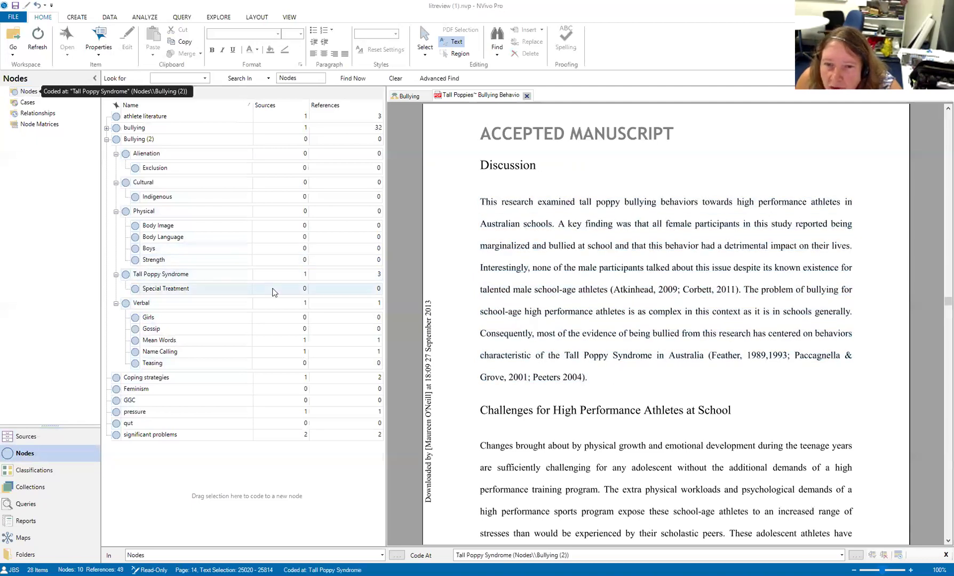
- Code the page 13 paragraph under Challenges for High Performance Athletes at School to both the Physical and Verbal nodes of Bullying (2)
{"action": "scroll", "coordinate": [822, 352], "scroll_direction": "down", "scroll_amount": 3}
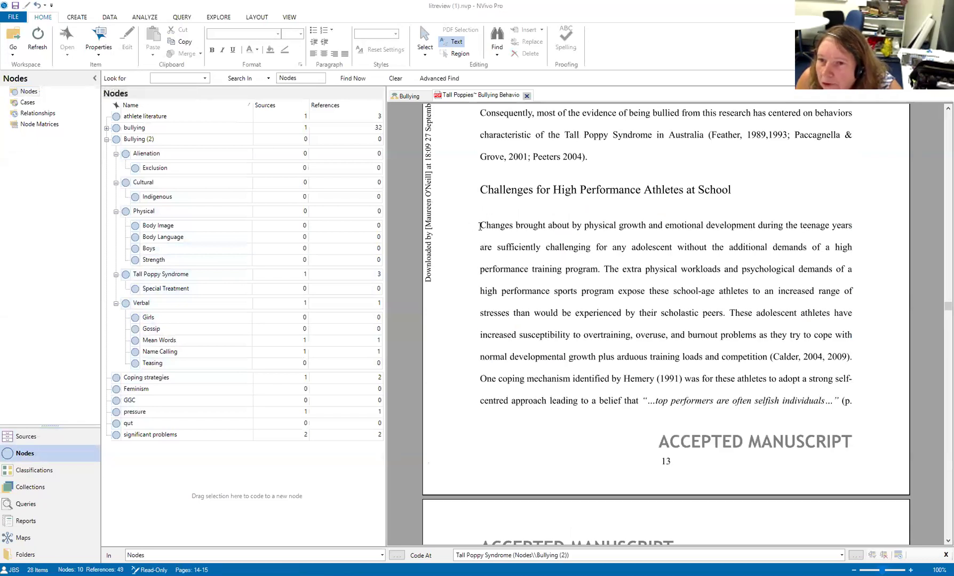
{"action": "left_click_drag", "start_coordinate": [478, 224], "coordinate": [852, 406]}
{"action": "left_click_drag", "start_coordinate": [572, 227], "coordinate": [211, 212]}
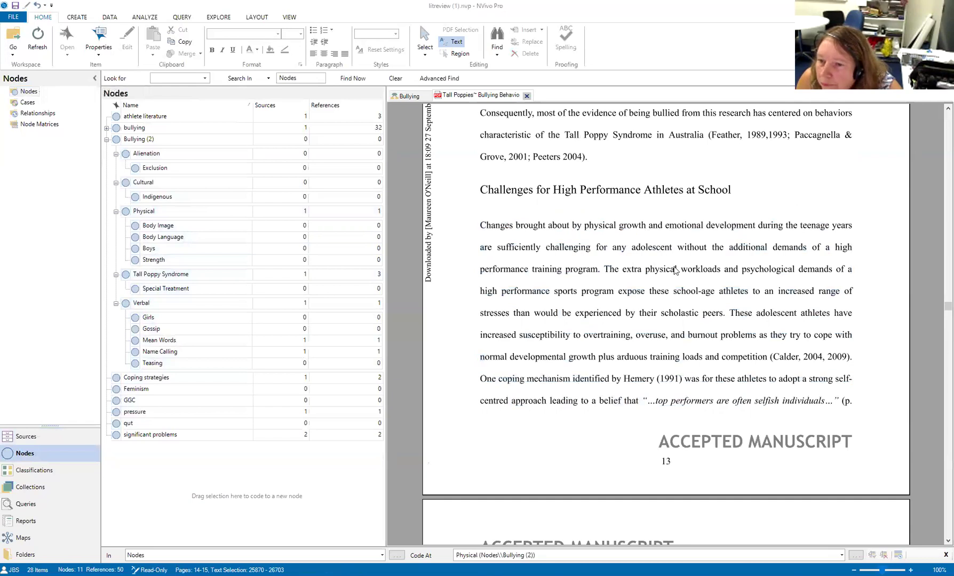
{"action": "left_click_drag", "start_coordinate": [865, 401], "coordinate": [460, 220]}
{"action": "left_click_drag", "start_coordinate": [611, 251], "coordinate": [211, 303]}
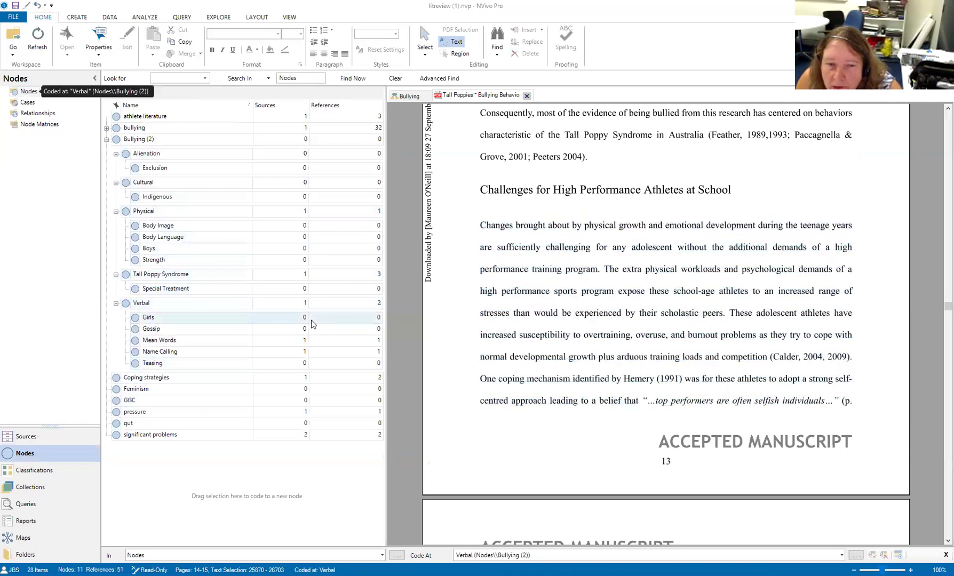